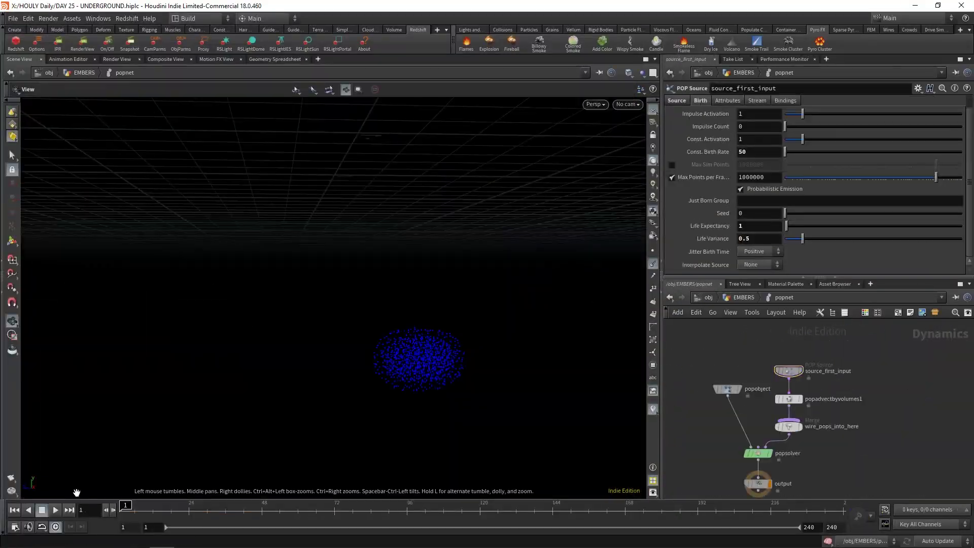
{"action": "left_click", "coordinate": [769, 193]}
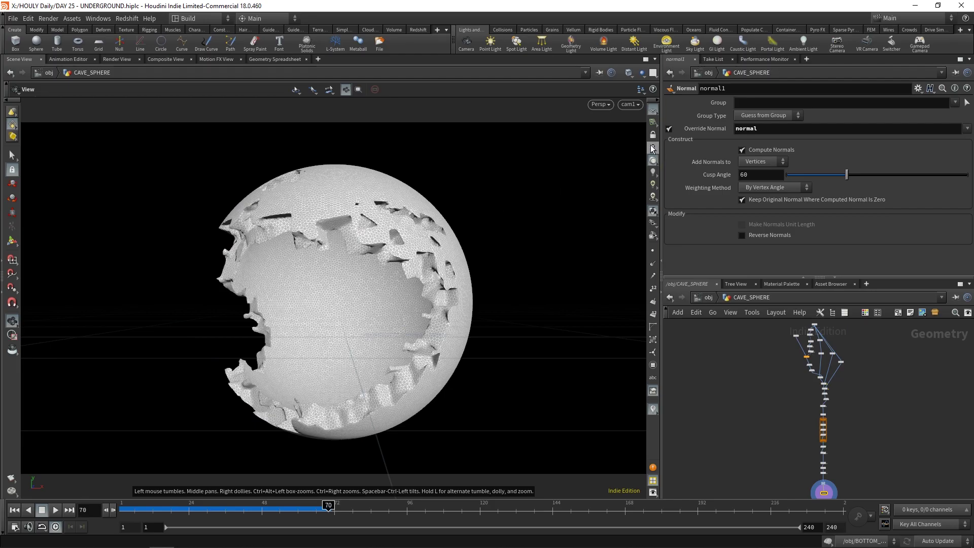
- Examine the broken cave sphere from several angles outside the camera view
{"action": "left_click_drag", "start_coordinate": [294, 344], "coordinate": [206, 177]}
{"action": "key", "text": "space+g"}
{"action": "scroll", "coordinate": [895, 394], "scroll_direction": "up", "scroll_amount": 3}
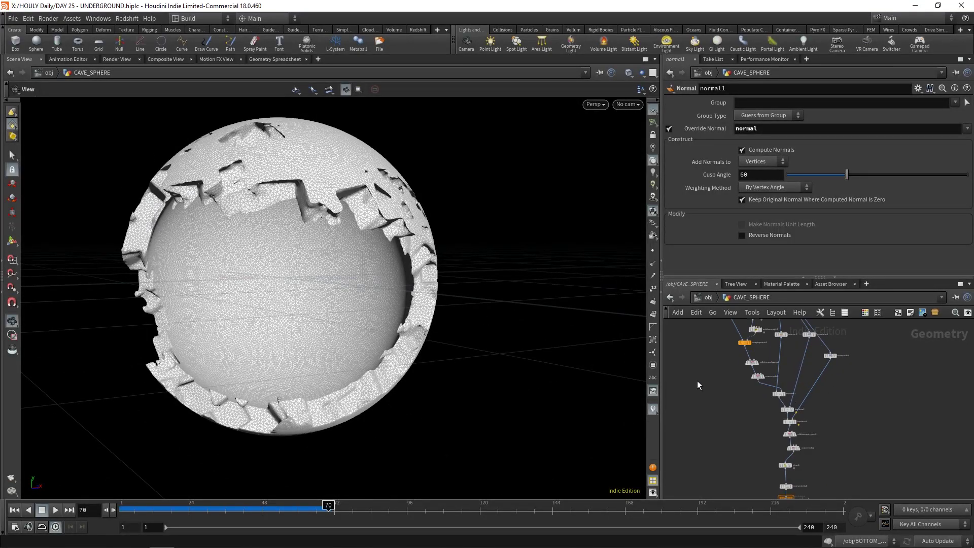
{"action": "left_click_drag", "start_coordinate": [295, 147], "coordinate": [312, 330]}
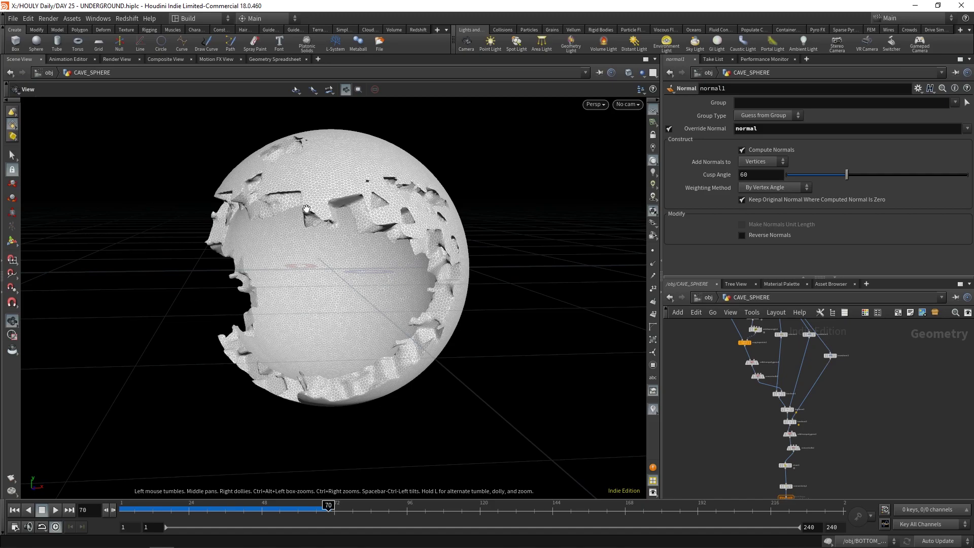
{"action": "left_click_drag", "start_coordinate": [306, 208], "coordinate": [433, 258]}
{"action": "scroll", "coordinate": [759, 387], "scroll_direction": "up", "scroll_amount": 3}
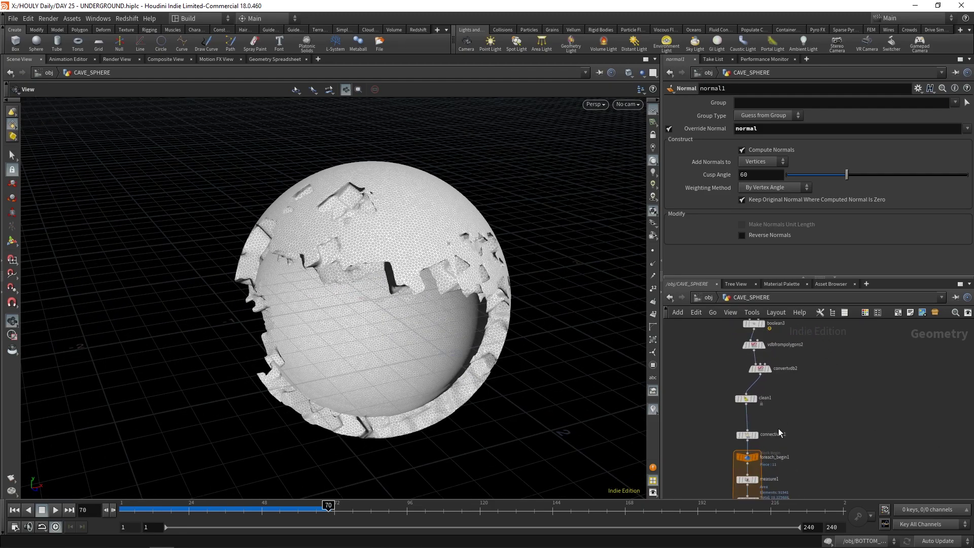
- Display the connectivity1 node's result and open its settings in the CAVE_SPHERE network
{"action": "left_click", "coordinate": [755, 385]}
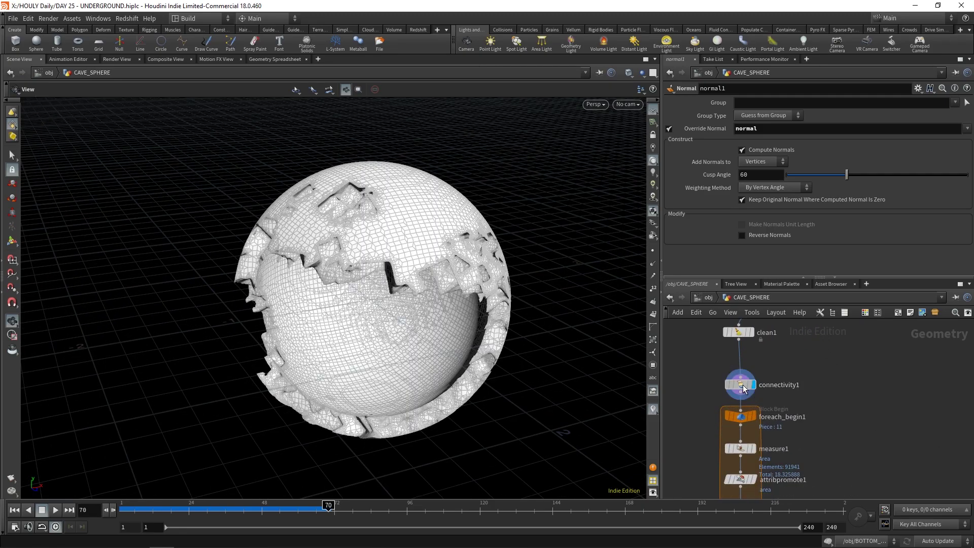
{"action": "left_click", "coordinate": [741, 387]}
{"action": "left_click_drag", "start_coordinate": [528, 310], "coordinate": [437, 338]}
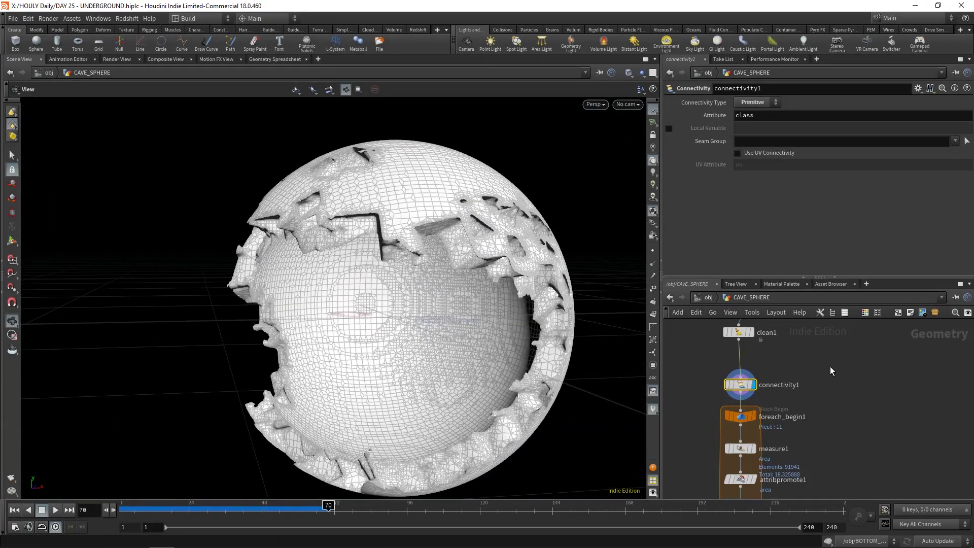
- Go upstream in the network and display the boxes produced by copytopoints1
{"action": "scroll", "coordinate": [832, 442], "scroll_direction": "down", "scroll_amount": 2}
{"action": "mouse_move", "coordinate": [831, 371]}
{"action": "middle_mouse_down"}
{"action": "mouse_move", "coordinate": [835, 446]}
{"action": "mouse_move", "coordinate": [820, 459]}
{"action": "middle_mouse_up"}
{"action": "mouse_move", "coordinate": [796, 376]}
{"action": "middle_mouse_down"}
{"action": "mouse_move", "coordinate": [800, 422]}
{"action": "mouse_move", "coordinate": [820, 436]}
{"action": "mouse_move", "coordinate": [810, 411]}
{"action": "middle_mouse_up"}
{"action": "middle_click_drag", "start_coordinate": [777, 341], "coordinate": [806, 464]}
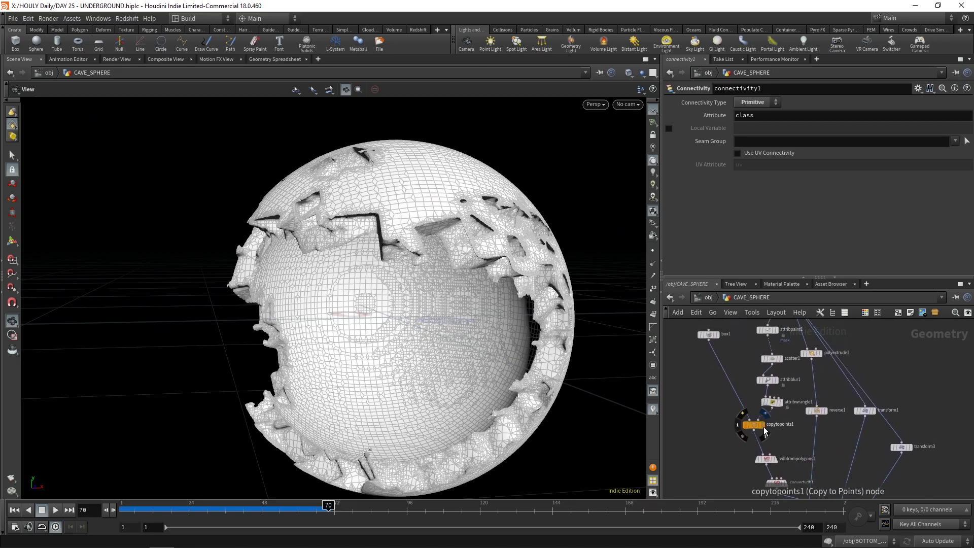
{"action": "left_click", "coordinate": [764, 427]}
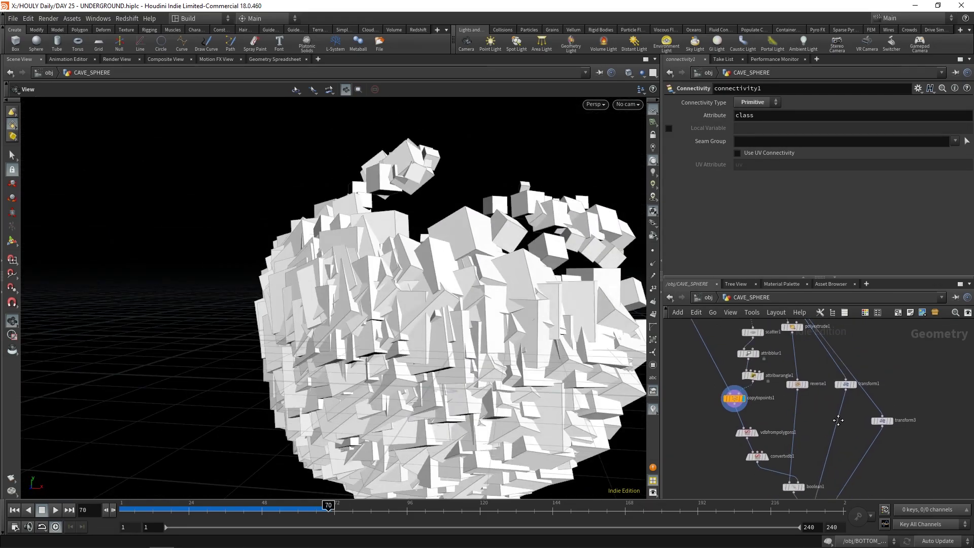
- Display the boolean3 node's subtract result and inspect the broken sphere it feeds downstream
{"action": "middle_click_drag", "start_coordinate": [838, 420], "coordinate": [787, 402]}
{"action": "left_click", "coordinate": [765, 330]}
{"action": "left_click", "coordinate": [753, 331]}
{"action": "left_click_drag", "start_coordinate": [507, 315], "coordinate": [420, 306]}
{"action": "middle_click_drag", "start_coordinate": [846, 443], "coordinate": [848, 403]}
{"action": "scroll", "coordinate": [747, 390], "scroll_direction": "up", "scroll_amount": 2}
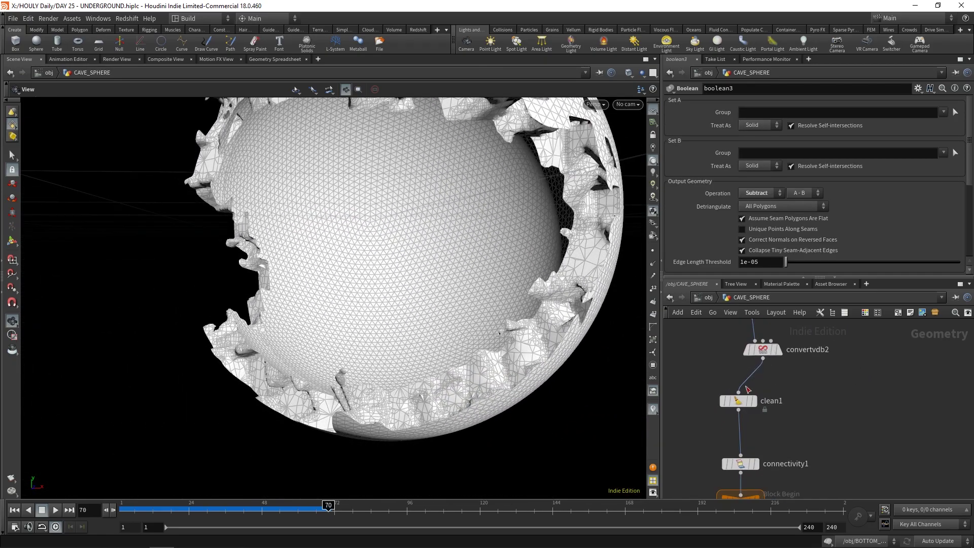
- Display clean1 followed by connectivity1, and examine the fragments along the sphere's broken rim up close
{"action": "left_click", "coordinate": [756, 404]}
{"action": "left_click", "coordinate": [745, 410]}
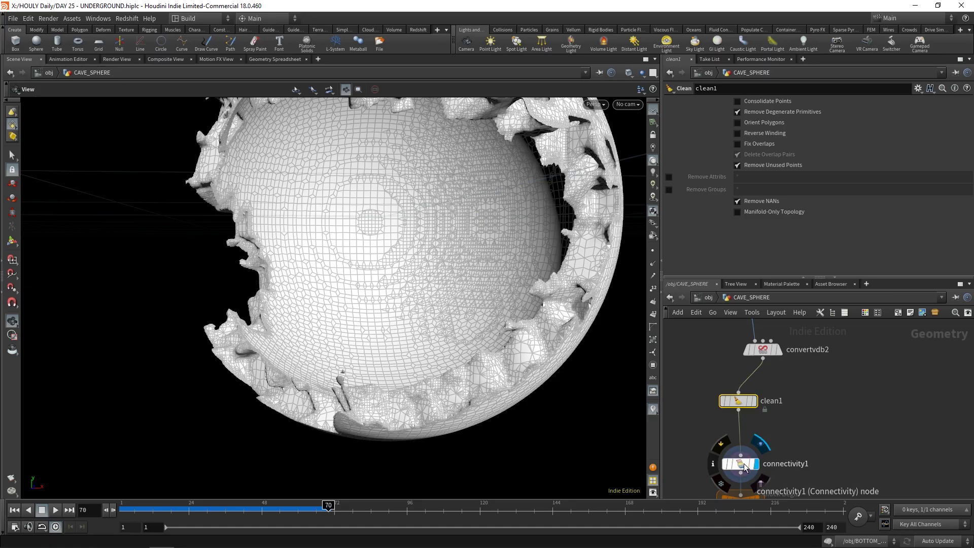
{"action": "left_click", "coordinate": [745, 466]}
{"action": "left_click_drag", "start_coordinate": [422, 358], "coordinate": [414, 381]}
{"action": "scroll", "coordinate": [341, 298], "scroll_direction": "up", "scroll_amount": 3}
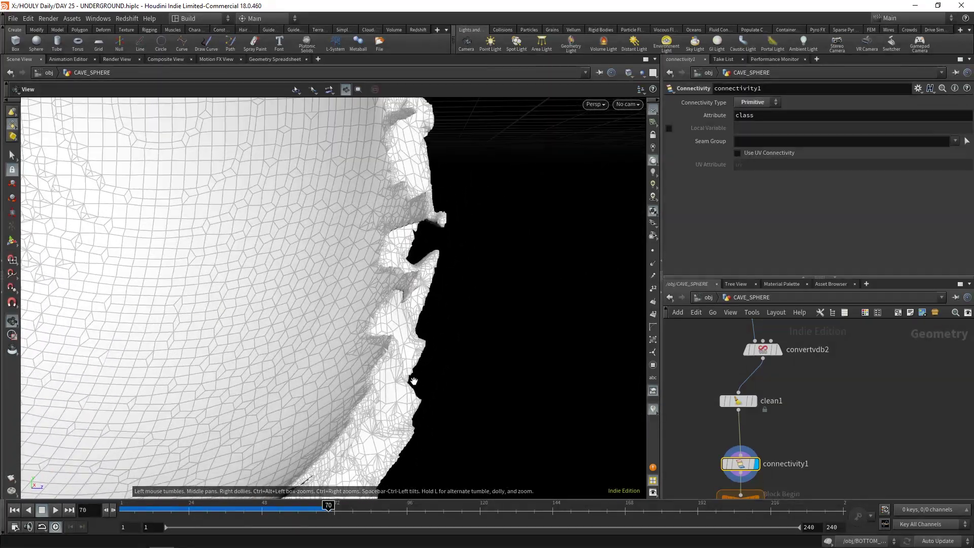
{"action": "right_click_drag", "start_coordinate": [414, 380], "coordinate": [446, 326]}
{"action": "left_click_drag", "start_coordinate": [310, 256], "coordinate": [392, 251]}
{"action": "scroll", "coordinate": [394, 248], "scroll_direction": "up", "scroll_amount": 5}
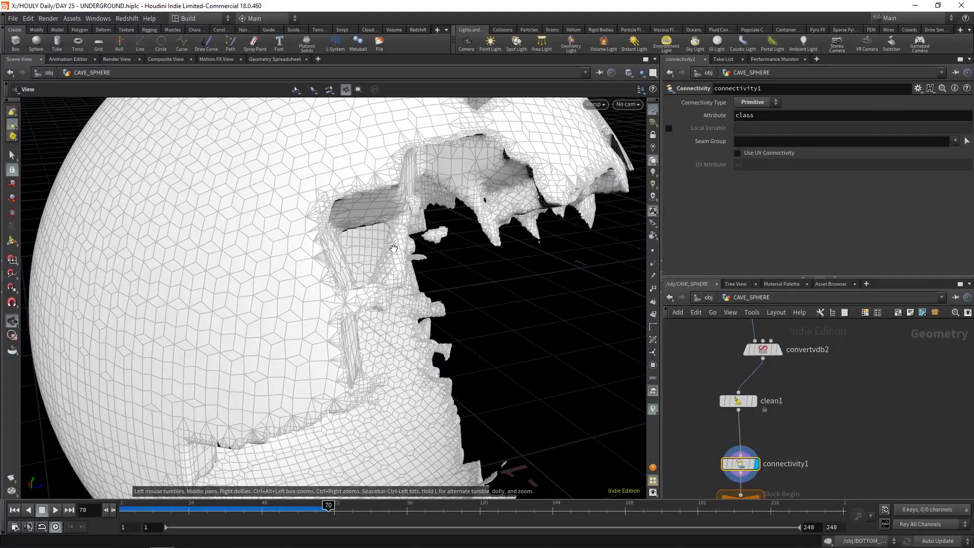
- Display the foreach_end1 block, inspect the whole sphere, and try the block's Single Pass option
{"action": "middle_click_drag", "start_coordinate": [854, 468], "coordinate": [824, 385]}
{"action": "scroll", "coordinate": [808, 437], "scroll_direction": "down", "scroll_amount": 2}
{"action": "middle_click_drag", "start_coordinate": [792, 453], "coordinate": [792, 394]}
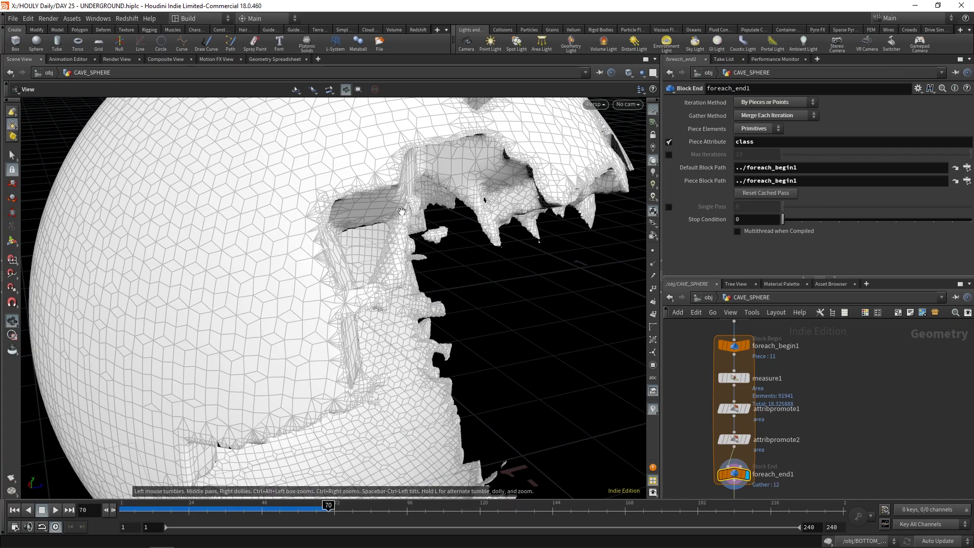
{"action": "left_click_drag", "start_coordinate": [402, 211], "coordinate": [252, 244]}
{"action": "scroll", "coordinate": [319, 251], "scroll_direction": "down", "scroll_amount": 5}
{"action": "scroll", "coordinate": [319, 250], "scroll_direction": "down", "scroll_amount": 2}
{"action": "middle_click_drag", "start_coordinate": [252, 244], "coordinate": [358, 274]}
{"action": "scroll", "coordinate": [358, 274], "scroll_direction": "up", "scroll_amount": 4}
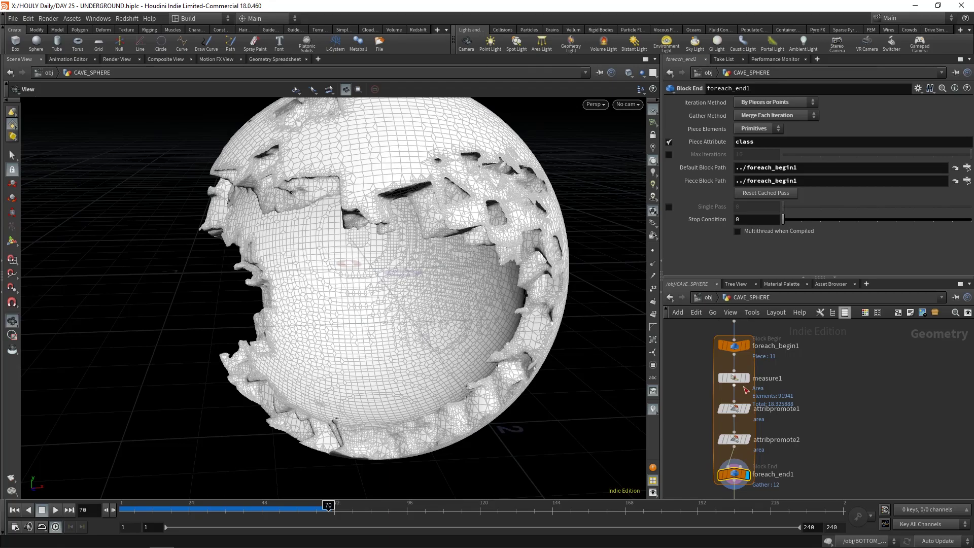
{"action": "left_click", "coordinate": [669, 207]}
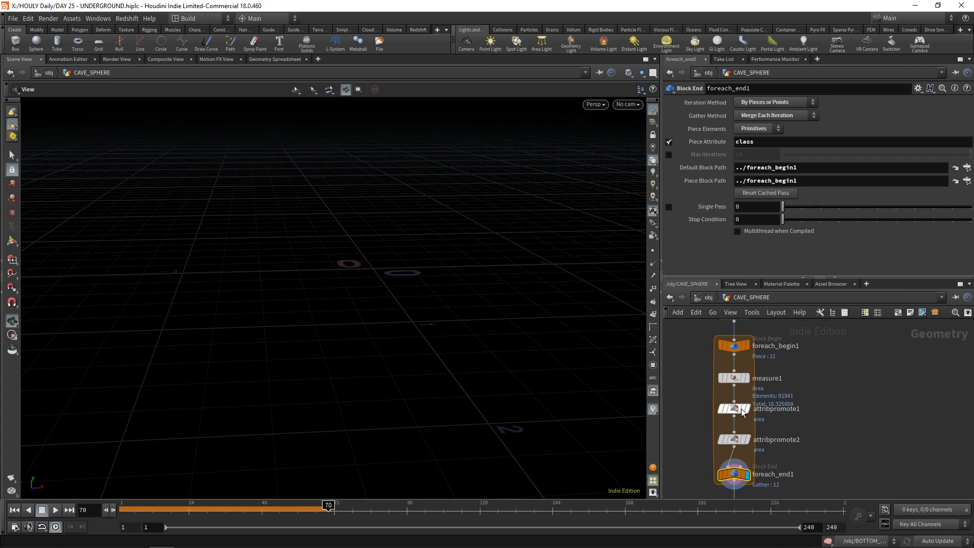
- Open the measure1 node's area settings and examine the polygons on the sphere's outer shell
{"action": "left_click", "coordinate": [741, 380]}
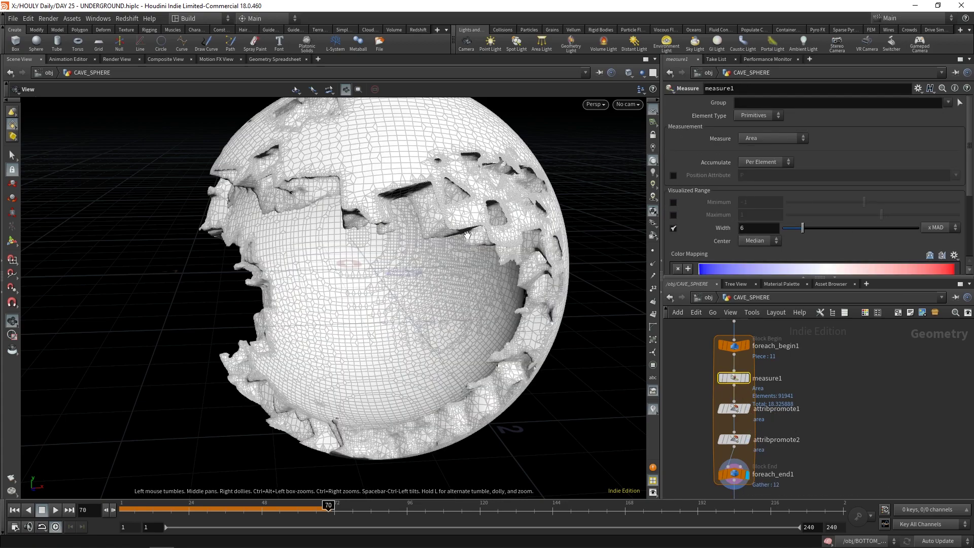
{"action": "left_click_drag", "start_coordinate": [468, 235], "coordinate": [372, 261]}
{"action": "scroll", "coordinate": [372, 262], "scroll_direction": "up", "scroll_amount": 5}
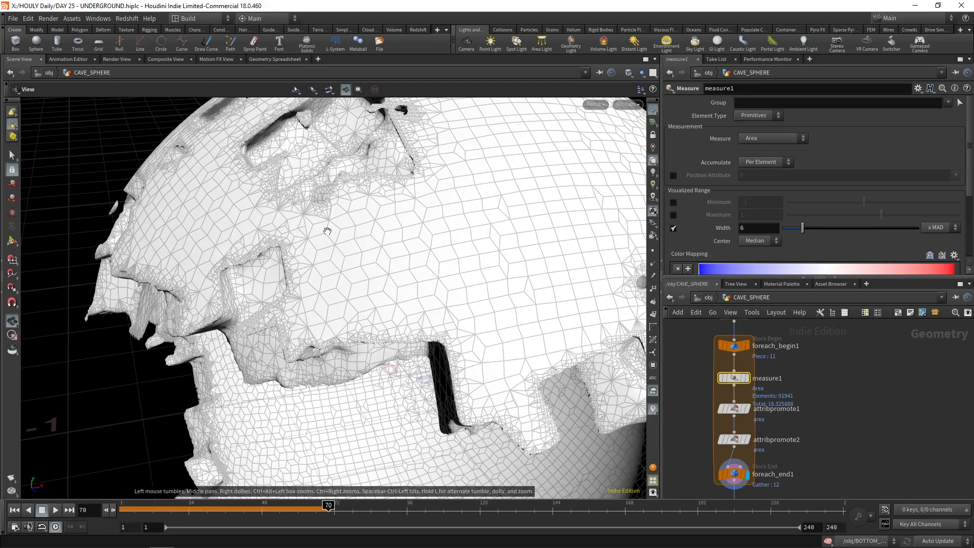
- Display attribpromote1 and review how it promotes the area attribute, checking the sphere's shell
{"action": "left_click", "coordinate": [733, 409]}
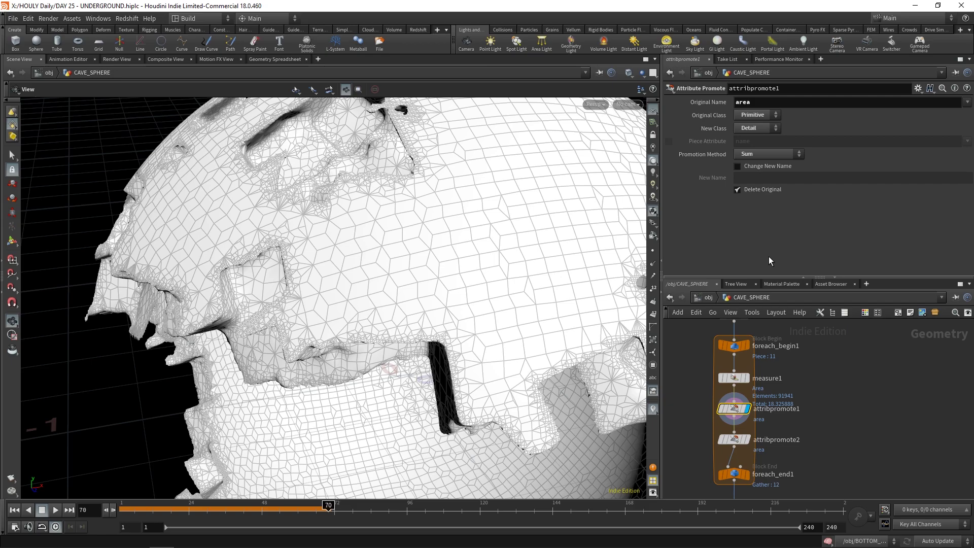
{"action": "middle_click_drag", "start_coordinate": [365, 305], "coordinate": [395, 207]}
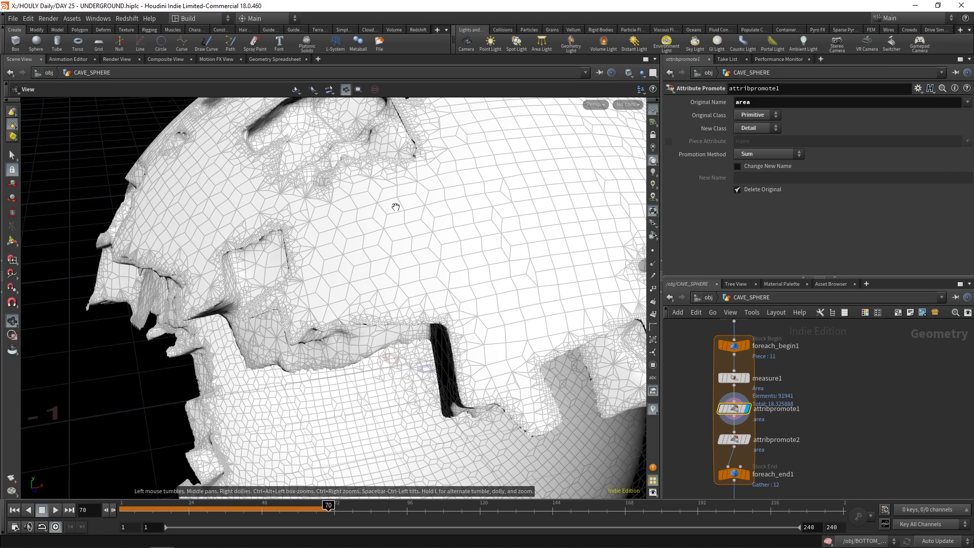
{"action": "scroll", "coordinate": [396, 207], "scroll_direction": "down", "scroll_amount": 4}
{"action": "scroll", "coordinate": [396, 209], "scroll_direction": "up", "scroll_amount": 2}
{"action": "middle_click_drag", "start_coordinate": [342, 285], "coordinate": [380, 260]}
{"action": "scroll", "coordinate": [415, 193], "scroll_direction": "up", "scroll_amount": 2}
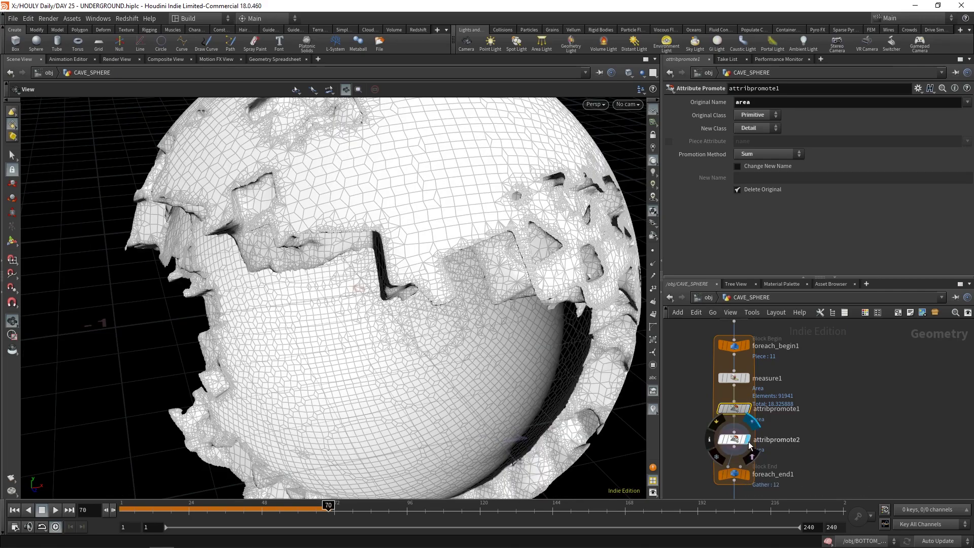
- Review the area promotion settings of attribpromote2, and display the foreach_end1 result on the whole sphere
{"action": "left_click", "coordinate": [748, 439]}
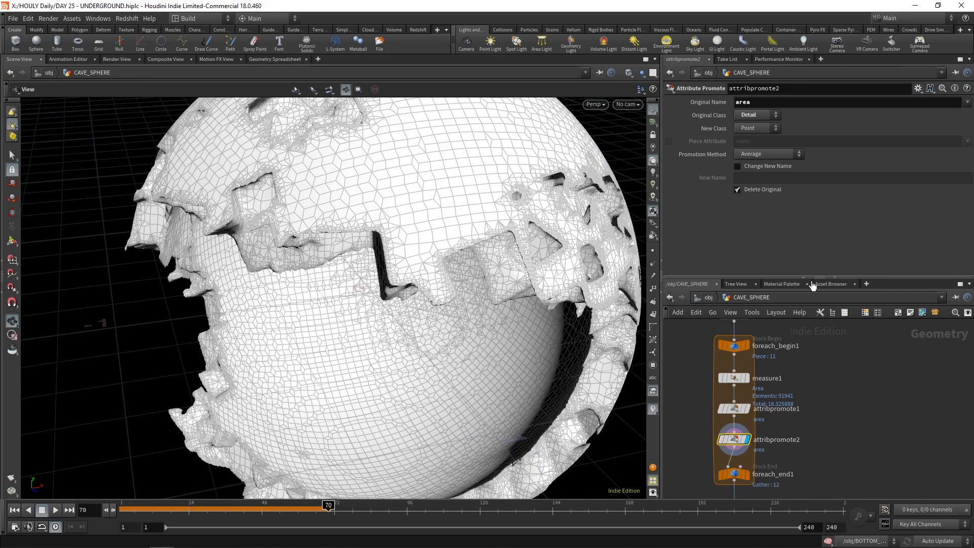
{"action": "middle_click_drag", "start_coordinate": [753, 480], "coordinate": [762, 370]}
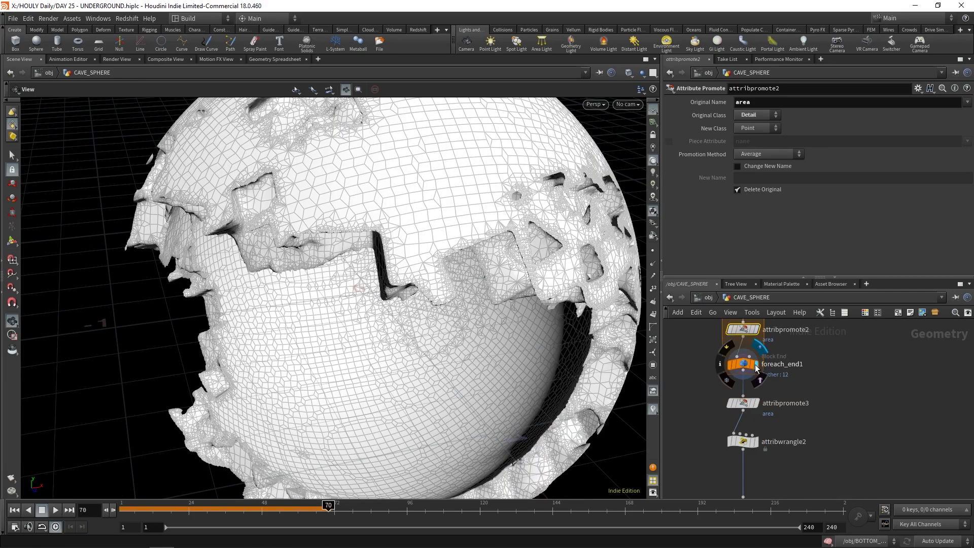
{"action": "left_click", "coordinate": [756, 364]}
{"action": "left_click_drag", "start_coordinate": [488, 201], "coordinate": [410, 251]}
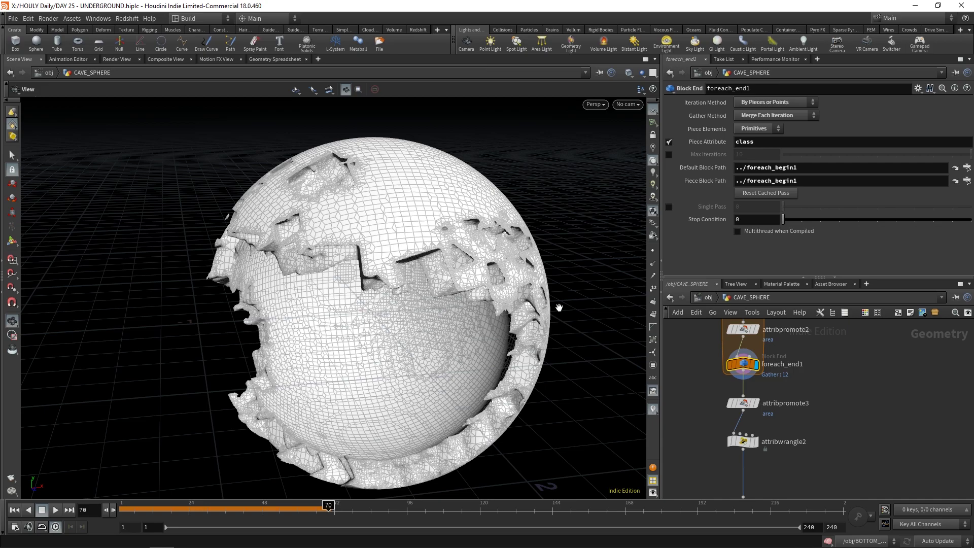
{"action": "scroll", "coordinate": [739, 406], "scroll_direction": "up", "scroll_amount": 2}
- Display attribpromote3 and inspect its point, primitive and detail attributes in the Geometry Spreadsheet, sorting points by area
{"action": "left_click", "coordinate": [738, 402]}
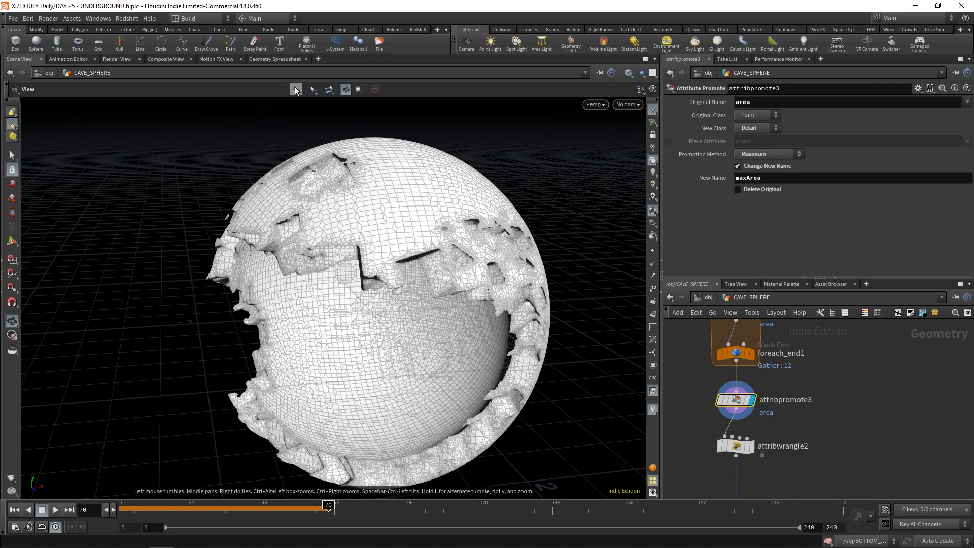
{"action": "left_click", "coordinate": [275, 59]}
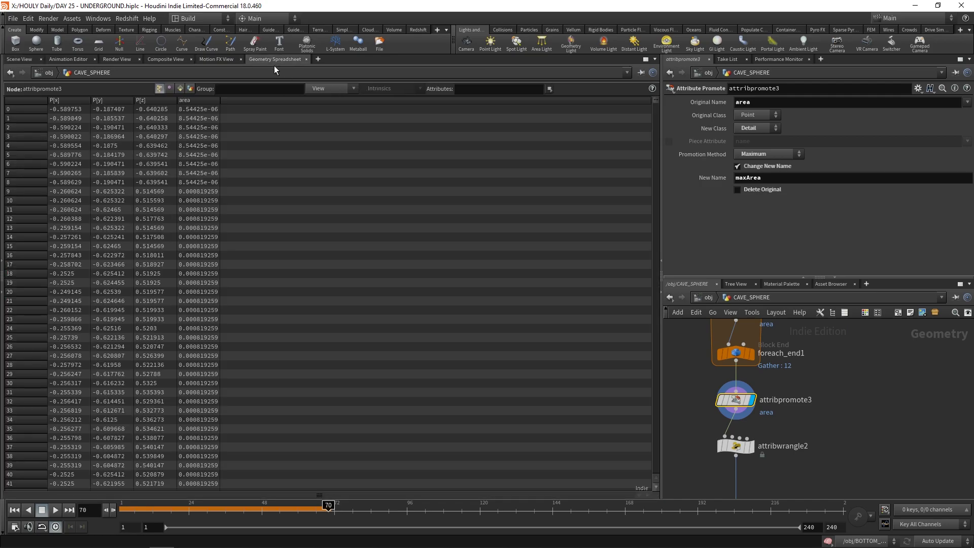
{"action": "left_click", "coordinate": [222, 103]}
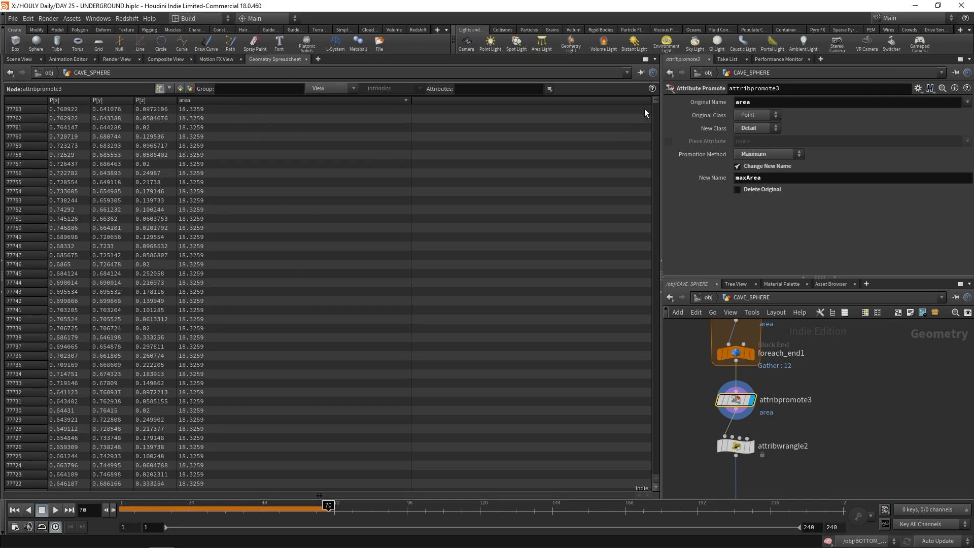
{"action": "mouse_move", "coordinate": [645, 109]}
{"action": "left_mouse_down"}
{"action": "mouse_move", "coordinate": [650, 148]}
{"action": "mouse_move", "coordinate": [628, 363]}
{"action": "mouse_move", "coordinate": [654, 476]}
{"action": "mouse_move", "coordinate": [650, 103]}
{"action": "left_mouse_up"}
{"action": "left_click", "coordinate": [181, 88]}
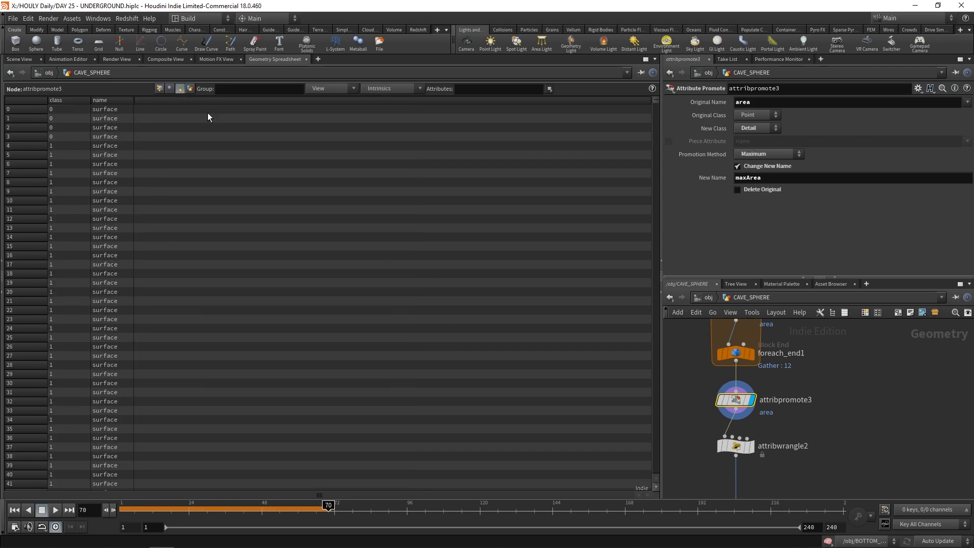
{"action": "left_click", "coordinate": [190, 88]}
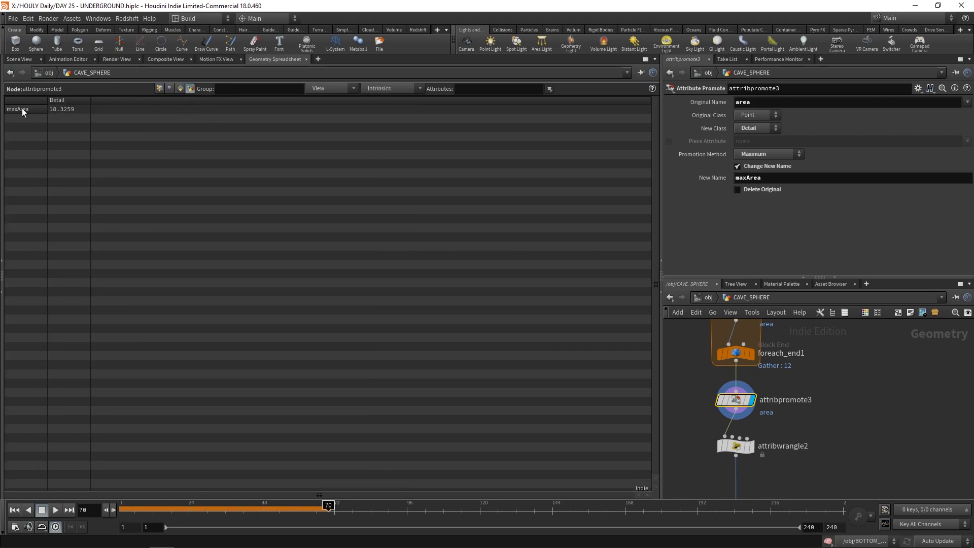
- Compare the points' area values, sorted from the largest, with the detail attribute maxArea
{"action": "left_click", "coordinate": [159, 88]}
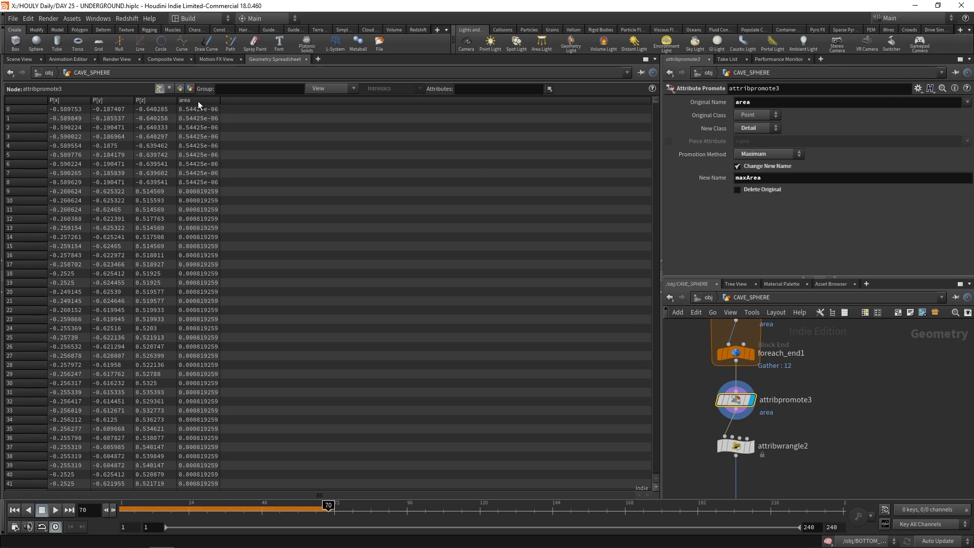
{"action": "left_click", "coordinate": [218, 100]}
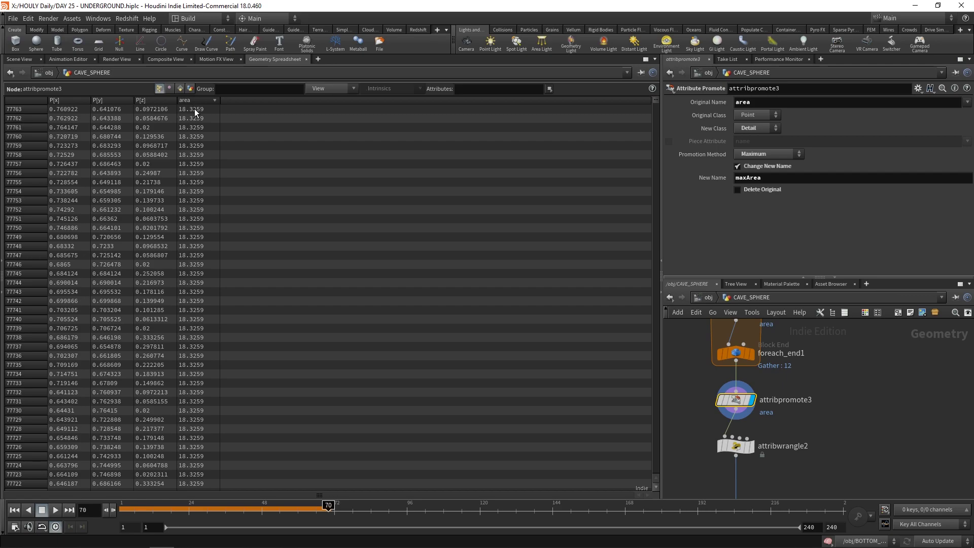
{"action": "left_click", "coordinate": [190, 88]}
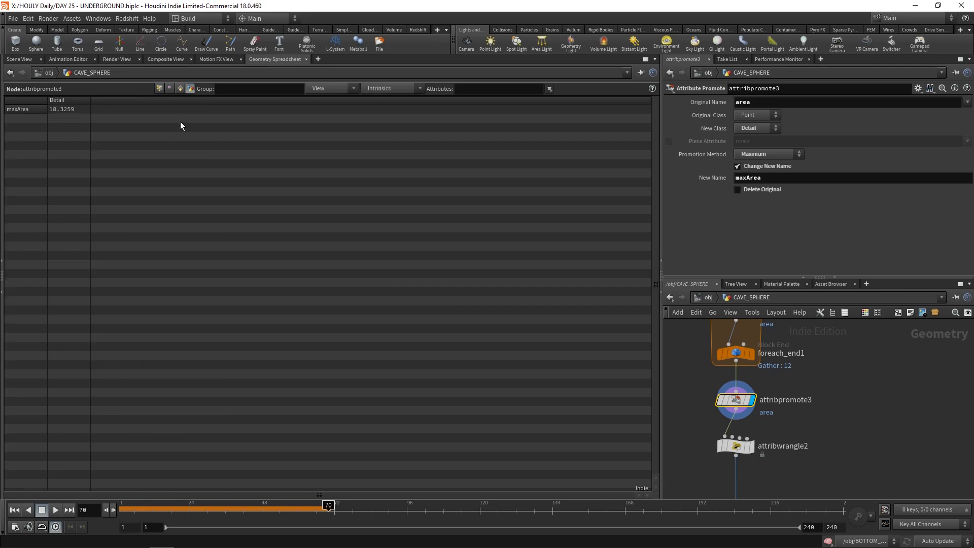
{"action": "left_click", "coordinate": [159, 88]}
- Return to the Scene View, review attribwrangle2's point-removal VEXpression, and compare its result with attribpromote3's
{"action": "left_click", "coordinate": [23, 58]}
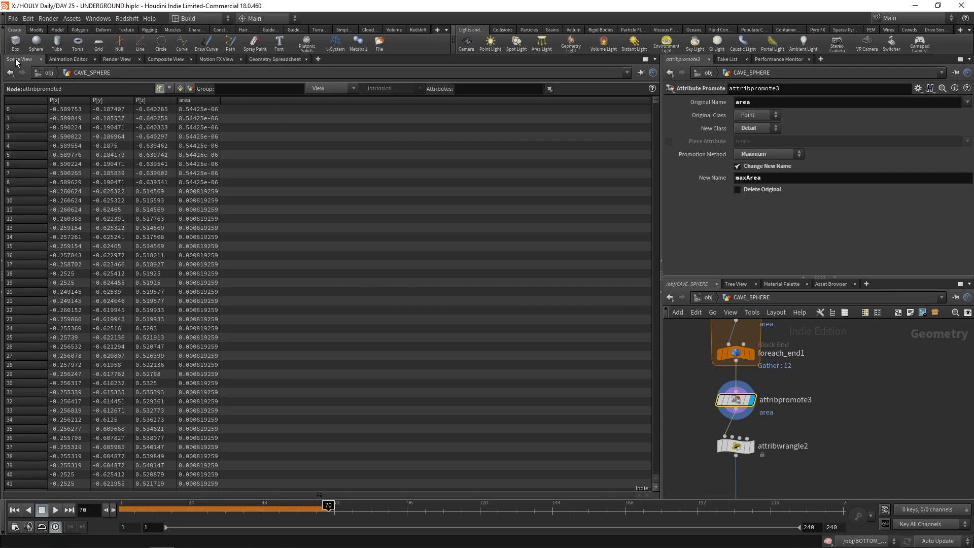
{"action": "middle_click_drag", "start_coordinate": [754, 449], "coordinate": [745, 412]}
{"action": "middle_click_drag", "start_coordinate": [418, 302], "coordinate": [398, 248]}
{"action": "scroll", "coordinate": [397, 248], "scroll_direction": "down", "scroll_amount": 1}
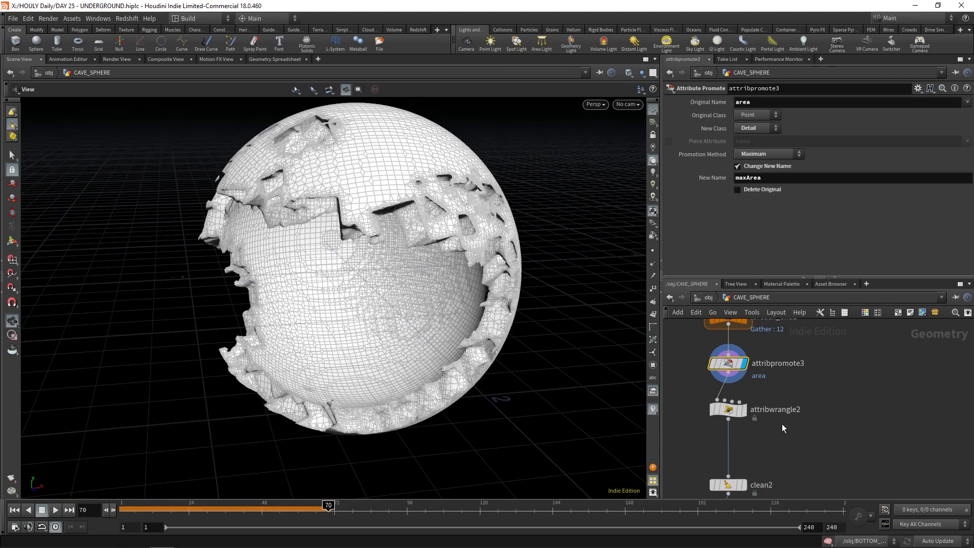
{"action": "left_click", "coordinate": [746, 412]}
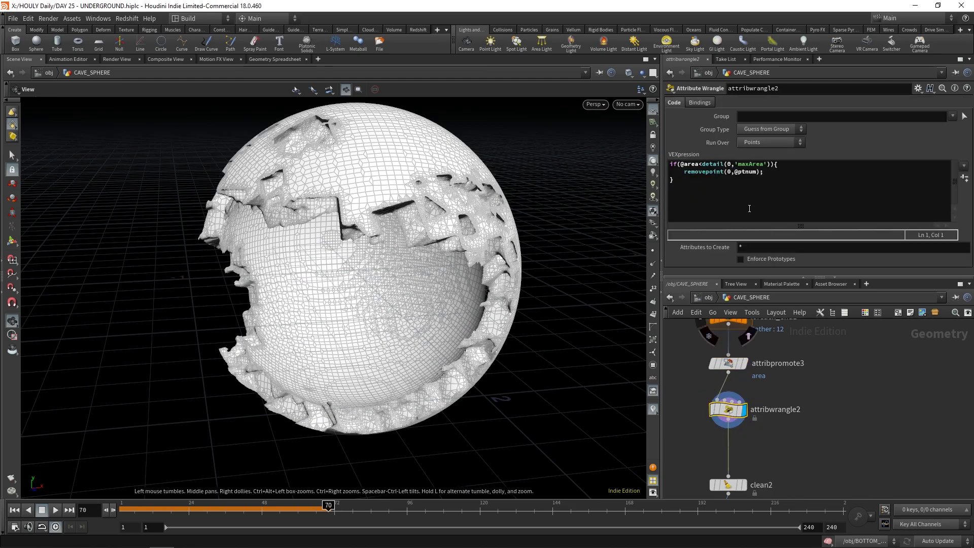
{"action": "left_click", "coordinate": [745, 363]}
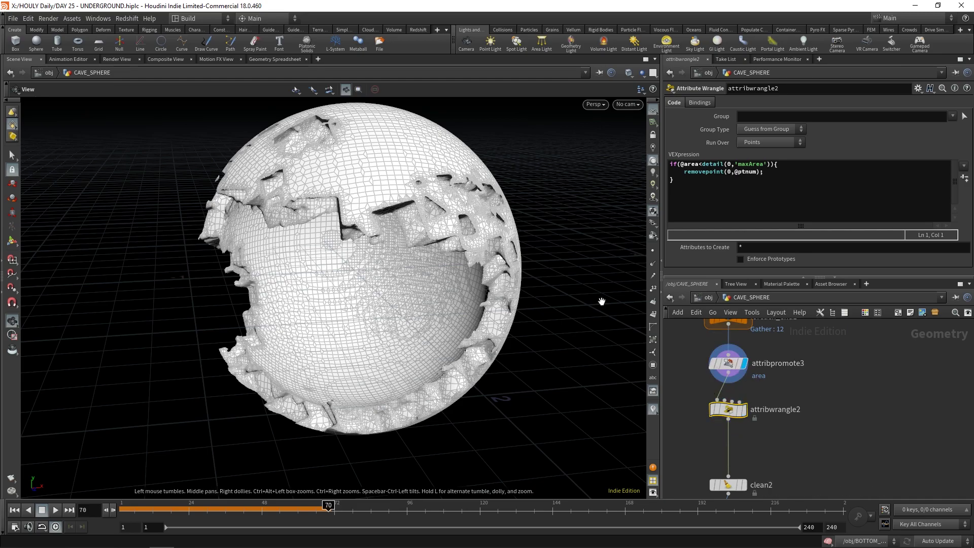
- Display attribwrangle2 and examine close up whether the floating pieces around the sphere's broken edge are gone
{"action": "scroll", "coordinate": [271, 184], "scroll_direction": "up", "scroll_amount": 15}
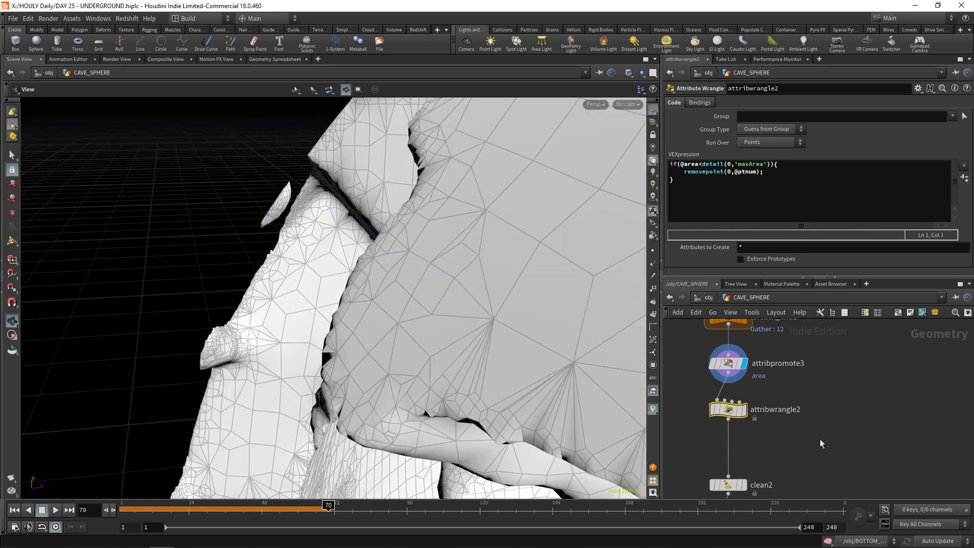
{"action": "left_click", "coordinate": [744, 409]}
{"action": "scroll", "coordinate": [262, 224], "scroll_direction": "down", "scroll_amount": 10}
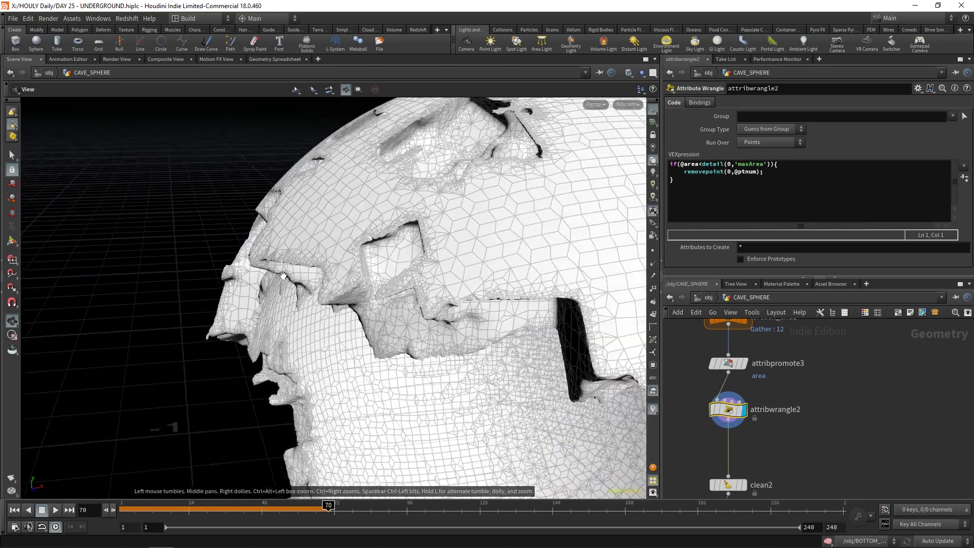
{"action": "left_click_drag", "start_coordinate": [324, 307], "coordinate": [432, 304]}
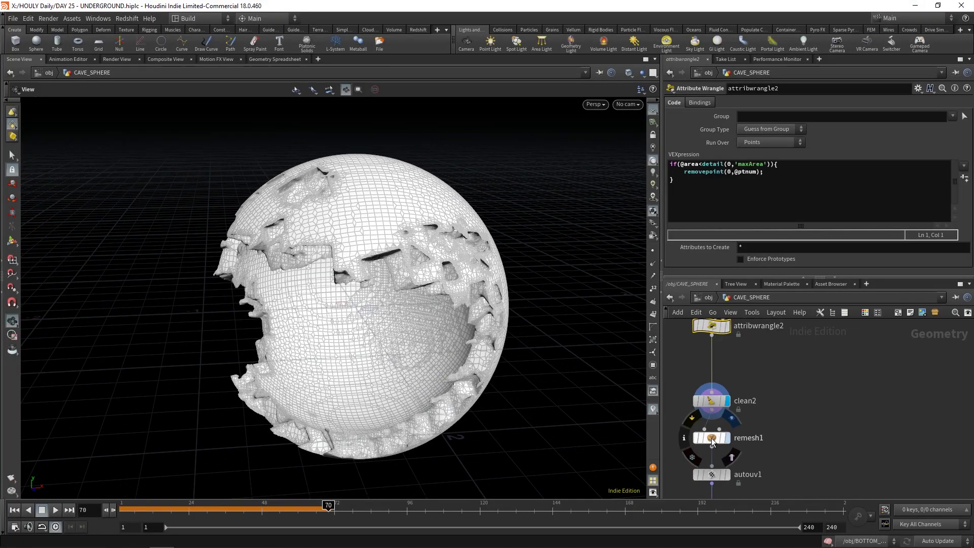
- Display remesh1 and review its settings and the remeshed sphere
{"action": "left_click", "coordinate": [712, 442]}
{"action": "key", "text": "r"}
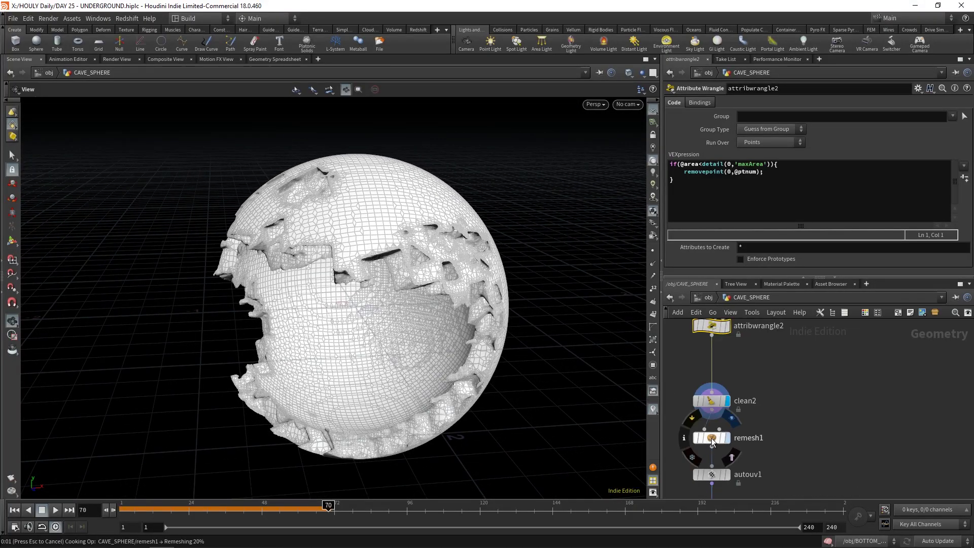
{"action": "left_click_drag", "start_coordinate": [314, 334], "coordinate": [352, 282]}
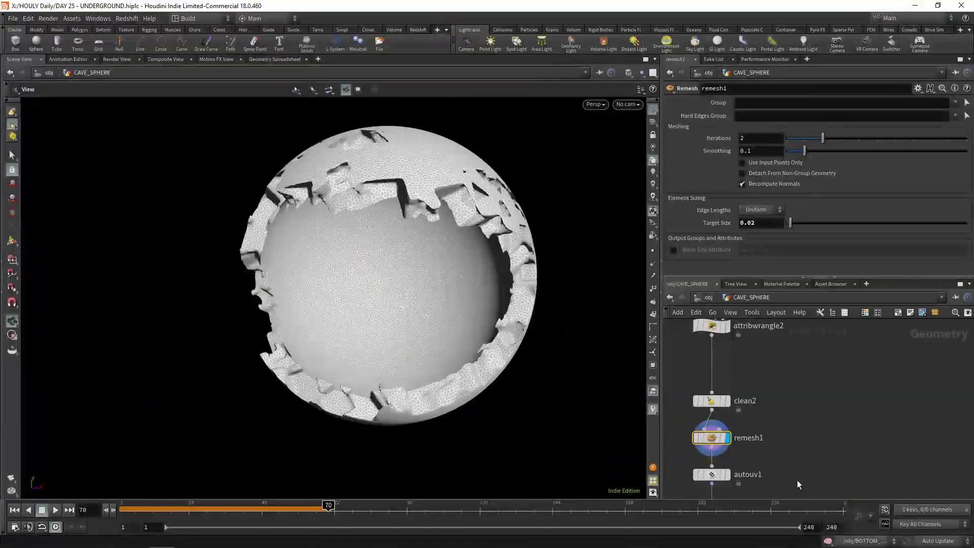
{"action": "middle_click_drag", "start_coordinate": [798, 485], "coordinate": [799, 429]}
{"action": "scroll", "coordinate": [800, 430], "scroll_direction": "up", "scroll_amount": 1}
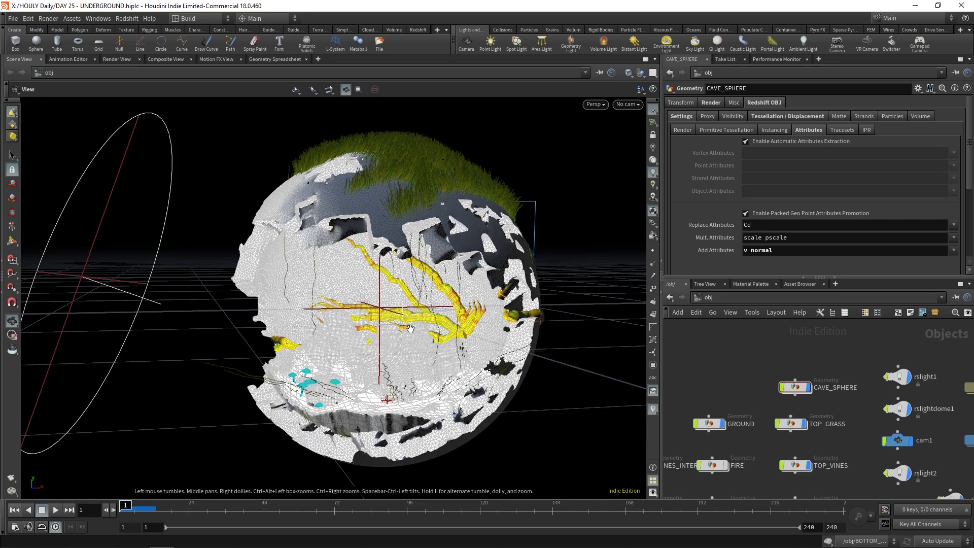
- Switch the viewport to headlight-only lighting and examine the cave sphere within the full scene
{"action": "scroll", "coordinate": [798, 390], "scroll_direction": "up", "scroll_amount": 2}
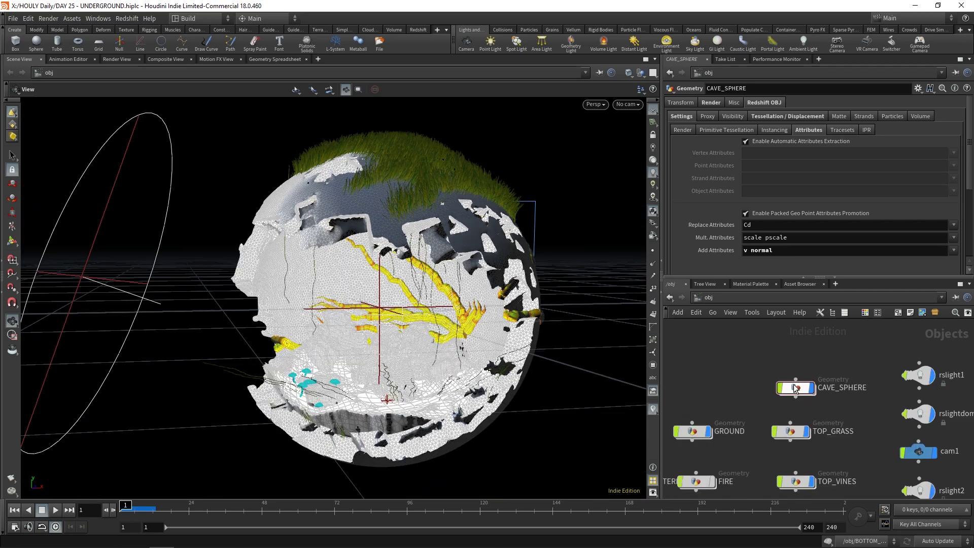
{"action": "left_click_drag", "start_coordinate": [798, 390], "coordinate": [786, 376]}
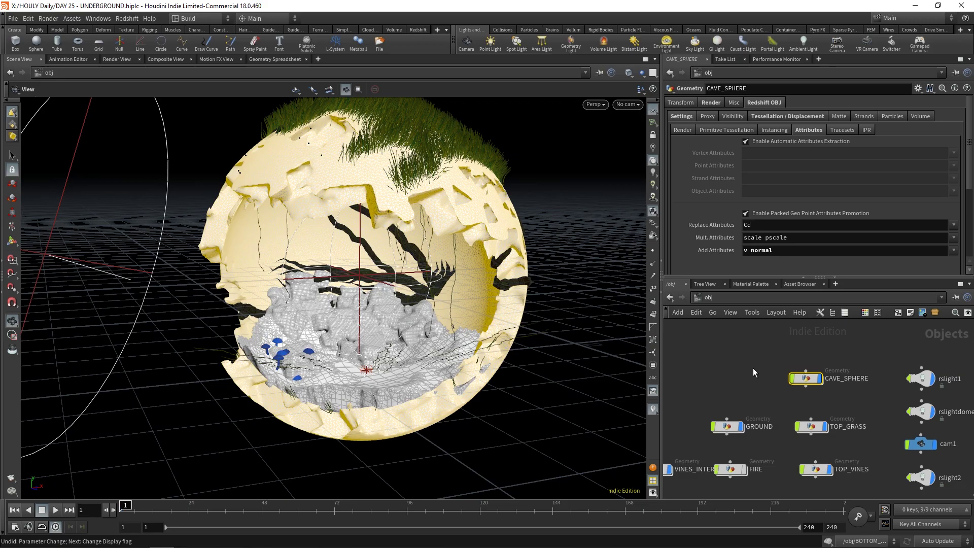
{"action": "left_click", "coordinate": [653, 160]}
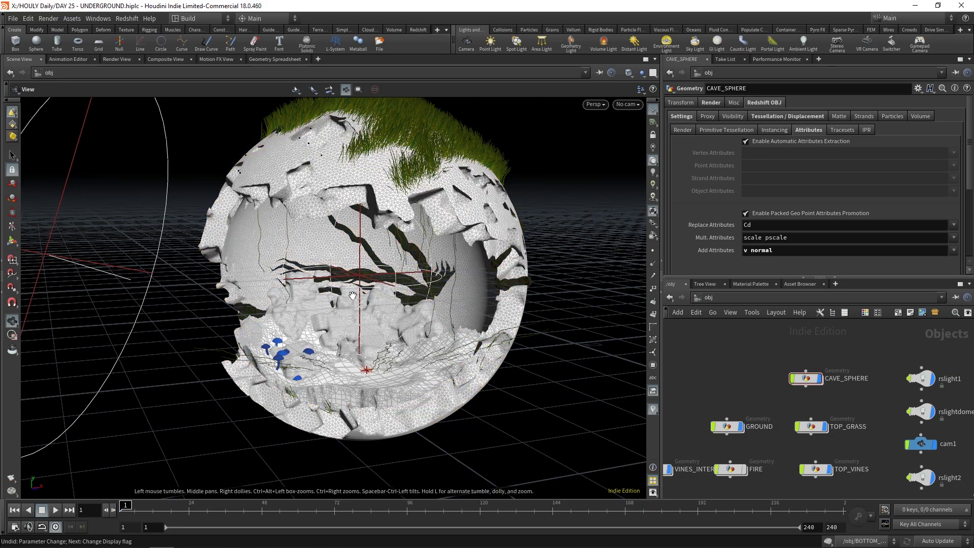
{"action": "mouse_move", "coordinate": [406, 264]}
{"action": "left_mouse_down"}
{"action": "mouse_move", "coordinate": [305, 356]}
{"action": "mouse_move", "coordinate": [289, 299]}
{"action": "mouse_move", "coordinate": [359, 305]}
{"action": "left_mouse_up"}
- Open the TOP_GRASS network and look over the grass geometry and the start of its node chain
{"action": "scroll", "coordinate": [346, 305], "scroll_direction": "down", "scroll_amount": 2}
{"action": "middle_click_drag", "start_coordinate": [871, 433], "coordinate": [855, 417]}
{"action": "double_click", "coordinate": [796, 411]}
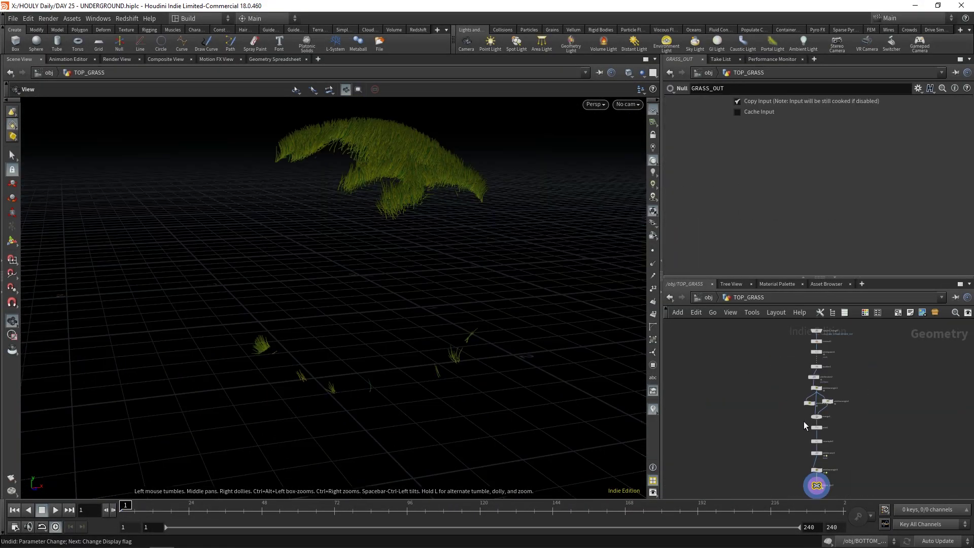
{"action": "scroll", "coordinate": [800, 355], "scroll_direction": "up", "scroll_amount": 1}
{"action": "left_click_drag", "start_coordinate": [396, 213], "coordinate": [356, 208]}
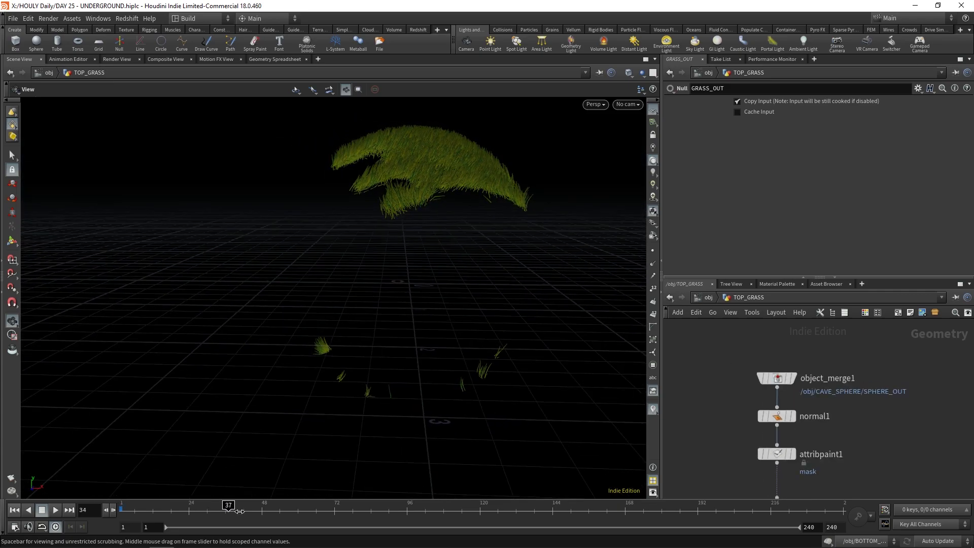
- Play the animation to examine the grass movement from near and far, and return to the first frame
{"action": "left_click", "coordinate": [57, 510]}
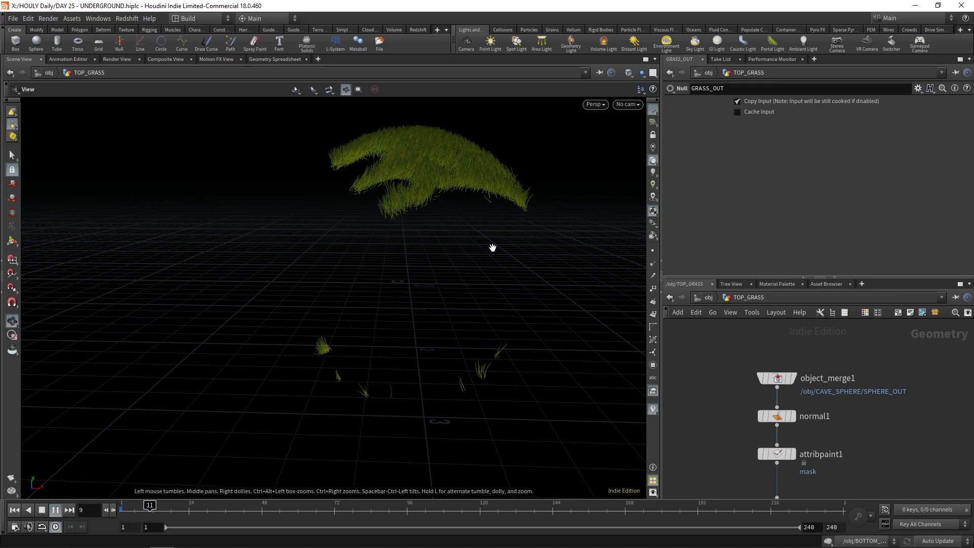
{"action": "middle_click_drag", "start_coordinate": [433, 203], "coordinate": [406, 248]}
{"action": "right_click_drag", "start_coordinate": [406, 249], "coordinate": [342, 239]}
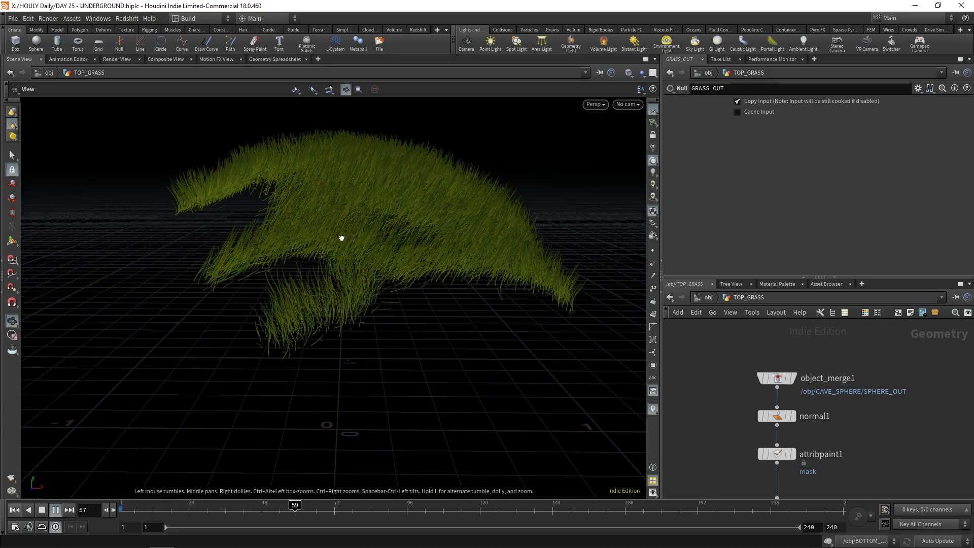
{"action": "left_click_drag", "start_coordinate": [342, 239], "coordinate": [318, 220]}
{"action": "middle_click_drag", "start_coordinate": [416, 273], "coordinate": [382, 235]}
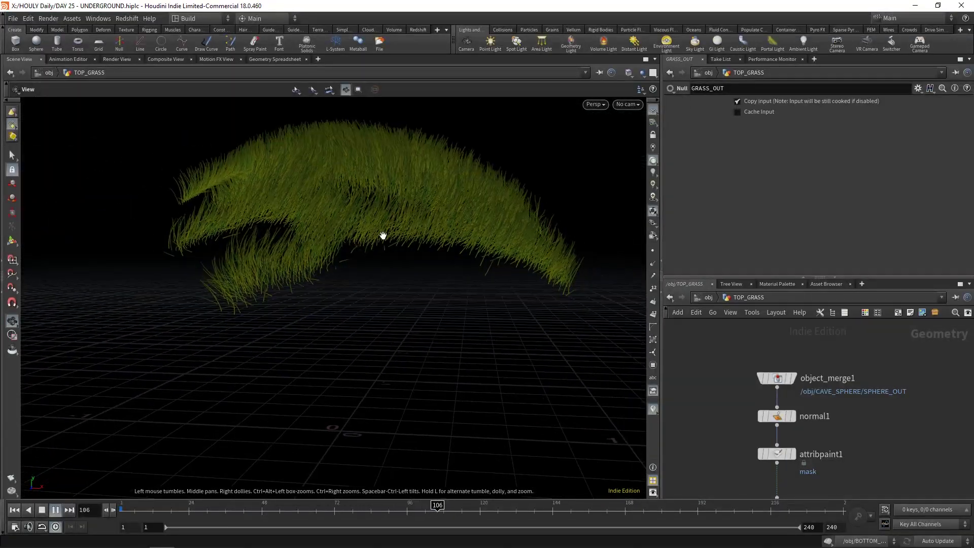
{"action": "scroll", "coordinate": [383, 235], "scroll_direction": "down", "scroll_amount": 5}
{"action": "scroll", "coordinate": [400, 282], "scroll_direction": "down", "scroll_amount": 2}
{"action": "left_click_drag", "start_coordinate": [401, 278], "coordinate": [455, 305]}
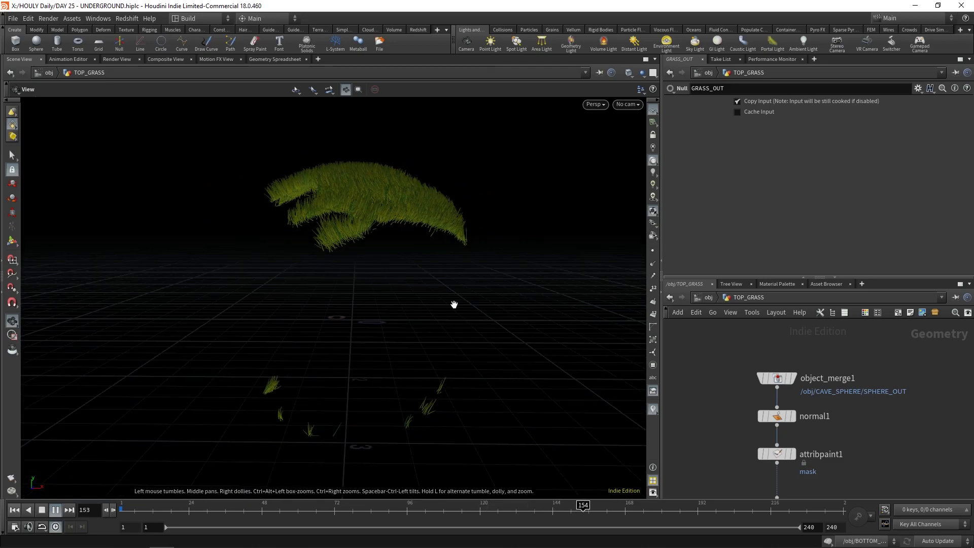
{"action": "key", "text": "ctrl+Up"}
- Display normal1 in the grass network and review how it adds normals to the merged cave sphere's points
{"action": "middle_click_drag", "start_coordinate": [842, 490], "coordinate": [795, 414]}
{"action": "scroll", "coordinate": [794, 414], "scroll_direction": "down", "scroll_amount": 3}
{"action": "scroll", "coordinate": [753, 417], "scroll_direction": "up", "scroll_amount": 3}
{"action": "left_click_drag", "start_coordinate": [409, 233], "coordinate": [385, 232]}
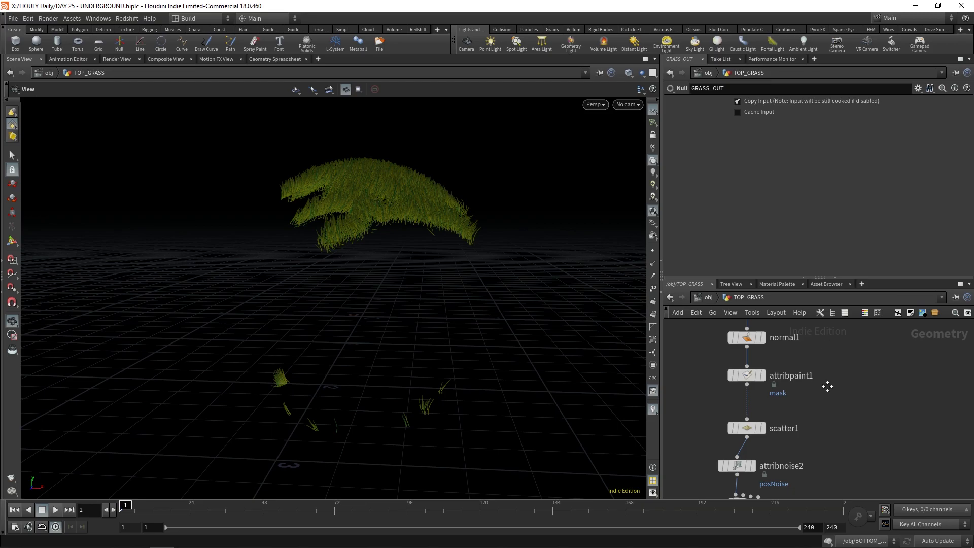
{"action": "middle_click_drag", "start_coordinate": [828, 387], "coordinate": [825, 435]}
{"action": "middle_click_drag", "start_coordinate": [788, 359], "coordinate": [788, 335]}
{"action": "scroll", "coordinate": [355, 214], "scroll_direction": "up", "scroll_amount": 2}
{"action": "left_click_drag", "start_coordinate": [352, 216], "coordinate": [329, 213]}
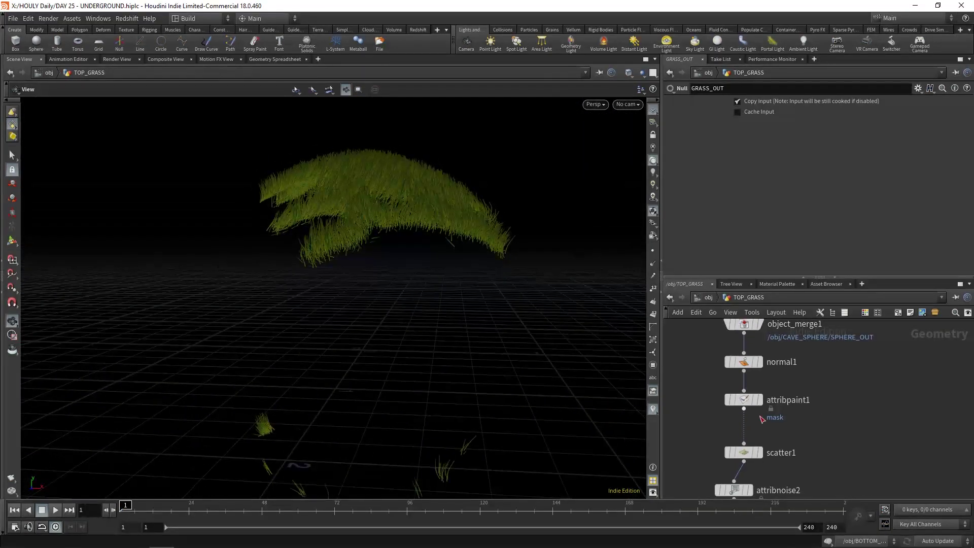
{"action": "left_click", "coordinate": [760, 362]}
{"action": "left_click", "coordinate": [745, 361]}
{"action": "left_click_drag", "start_coordinate": [604, 326], "coordinate": [609, 317]}
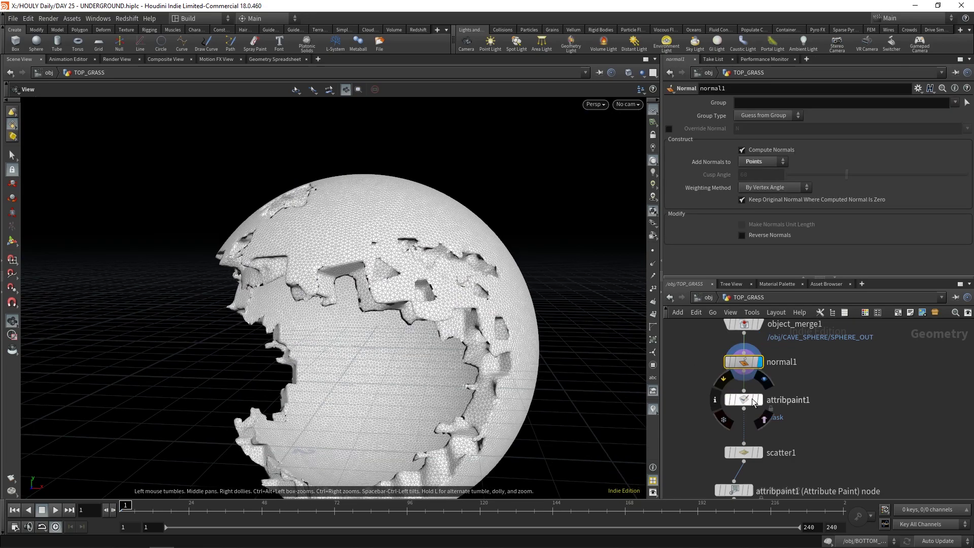
- Display attribpaint1 and activate its paint state to examine the mask painted on the sphere
{"action": "left_click", "coordinate": [760, 400]}
{"action": "left_click", "coordinate": [745, 400]}
{"action": "left_click_drag", "start_coordinate": [292, 218], "coordinate": [301, 241]}
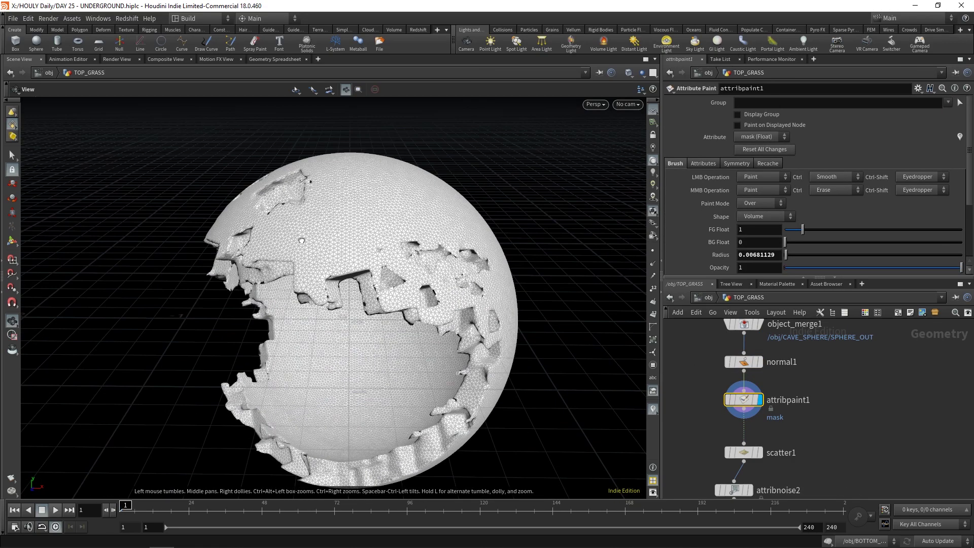
{"action": "left_click", "coordinate": [12, 241]}
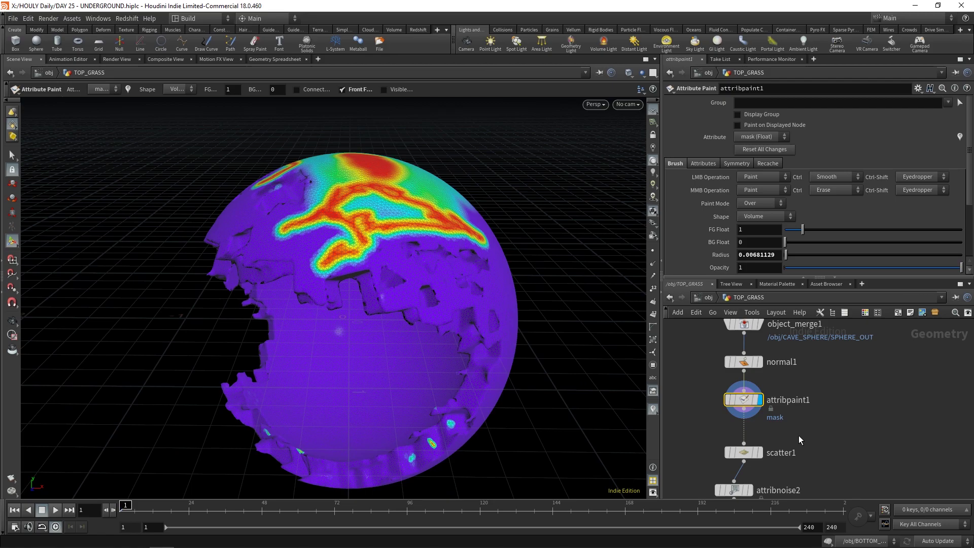
- Display the scatter1 points, and review attribnoise2's settings for the posNoise attribute
{"action": "middle_click_drag", "start_coordinate": [799, 435], "coordinate": [798, 378]}
{"action": "scroll", "coordinate": [798, 378], "scroll_direction": "down", "scroll_amount": 2}
{"action": "left_click", "coordinate": [767, 392]}
{"action": "left_click", "coordinate": [753, 392]}
{"action": "middle_click_drag", "start_coordinate": [832, 420], "coordinate": [828, 359]}
{"action": "left_click", "coordinate": [756, 362]}
{"action": "left_click", "coordinate": [743, 363]}
- Display merge1, leave the paint state for the View tool, and examine the merged grass points
{"action": "middle_click_drag", "start_coordinate": [764, 462], "coordinate": [771, 411]}
{"action": "scroll", "coordinate": [772, 411], "scroll_direction": "up", "scroll_amount": 2}
{"action": "mouse_move", "coordinate": [772, 436]}
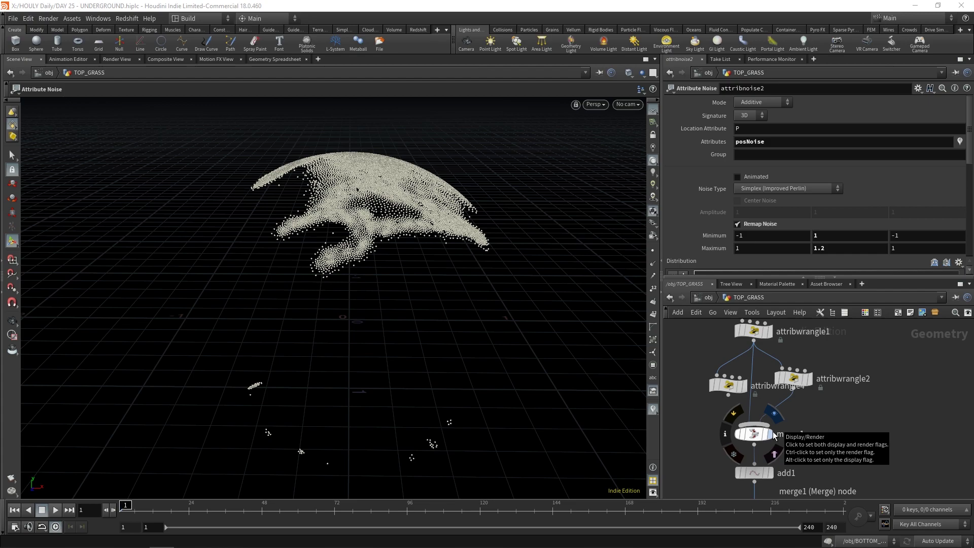
{"action": "left_click", "coordinate": [774, 435]}
{"action": "key", "text": "Escape"}
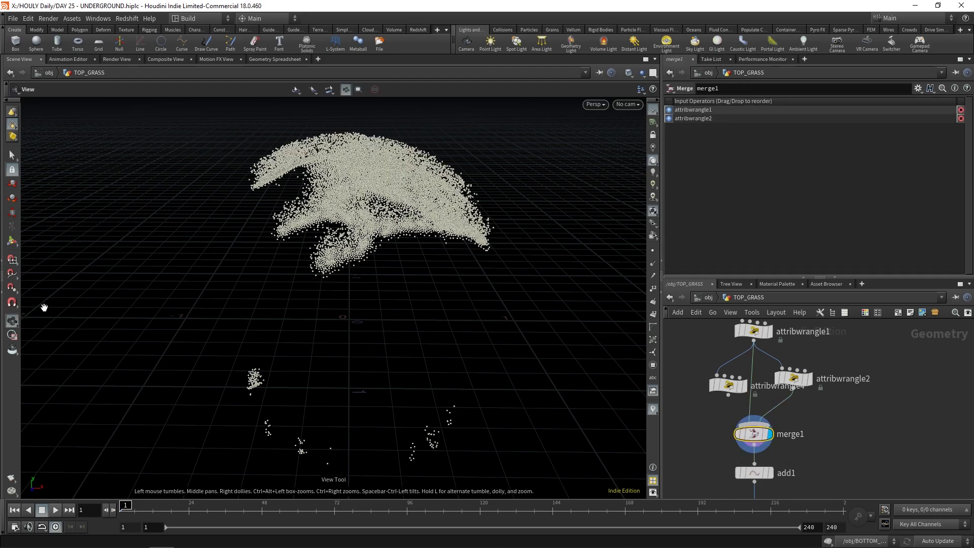
{"action": "left_click_drag", "start_coordinate": [419, 223], "coordinate": [363, 190]}
- Display add1 and resample1 in turn to examine the grass lines built from the points
{"action": "left_click", "coordinate": [770, 472]}
{"action": "scroll", "coordinate": [909, 461], "scroll_direction": "down", "scroll_amount": 1}
{"action": "middle_click_drag", "start_coordinate": [909, 461], "coordinate": [905, 339]}
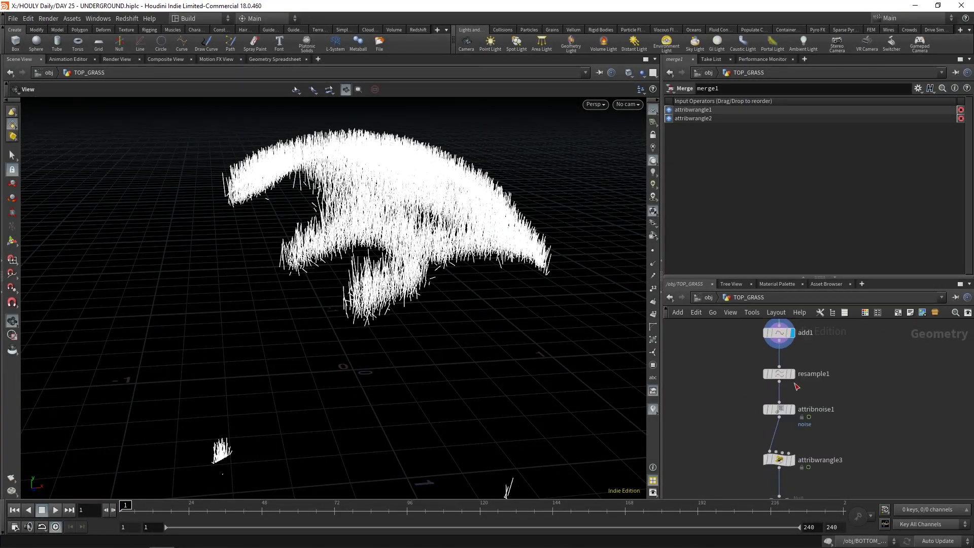
{"action": "left_click", "coordinate": [792, 373]}
{"action": "left_click_drag", "start_coordinate": [305, 190], "coordinate": [261, 181]}
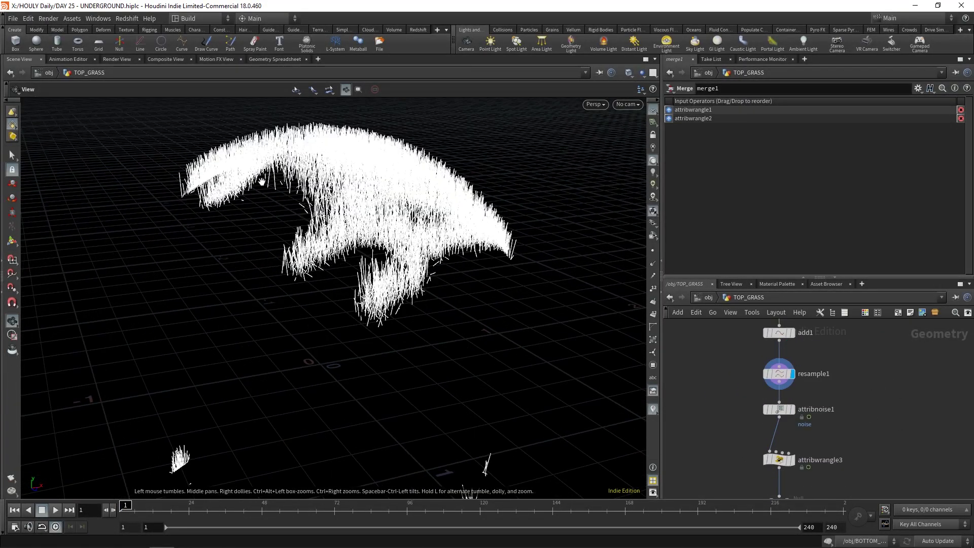
- Display attribnoise1 and review its animated noise settings and its noise attribute name
{"action": "left_click", "coordinate": [791, 409]}
{"action": "left_click", "coordinate": [780, 410]}
{"action": "middle_click_drag", "start_coordinate": [861, 427], "coordinate": [849, 393]}
{"action": "left_click_drag", "start_coordinate": [385, 248], "coordinate": [410, 244]}
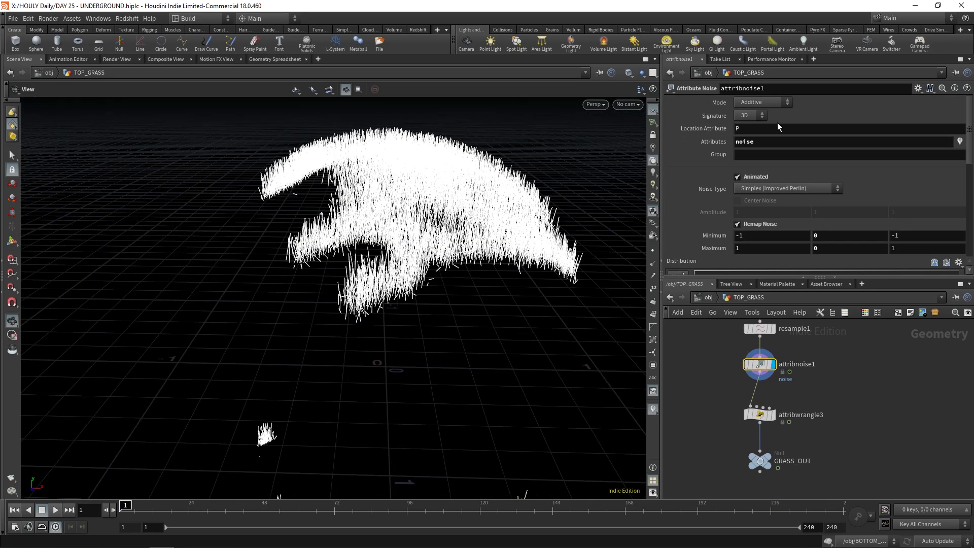
{"action": "left_click_drag", "start_coordinate": [763, 144], "coordinate": [727, 143]}
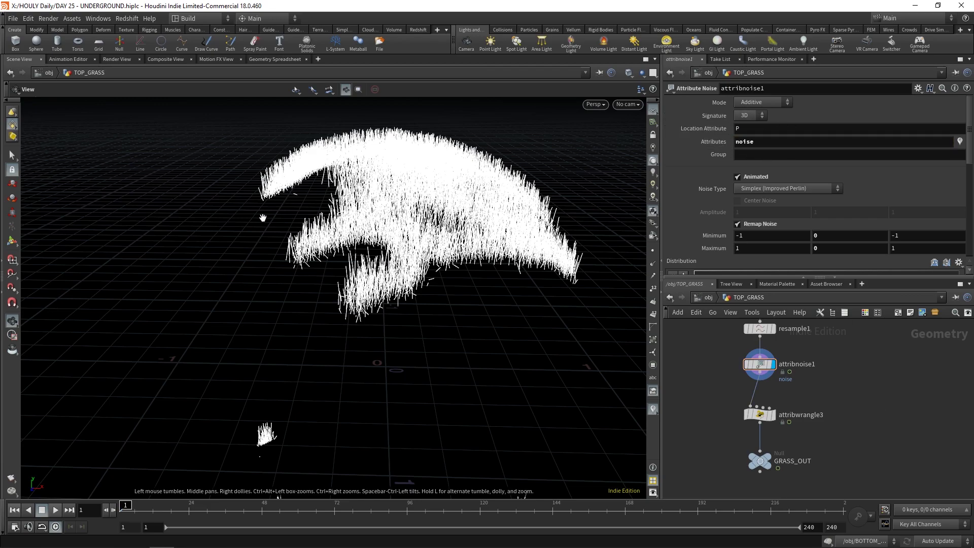
- Display attribwrangle3 and review the VEXpression line that offsets point positions by noise and the bend ramp
{"action": "left_click", "coordinate": [774, 415]}
{"action": "left_click", "coordinate": [763, 414]}
{"action": "left_click_drag", "start_coordinate": [410, 224], "coordinate": [689, 154]}
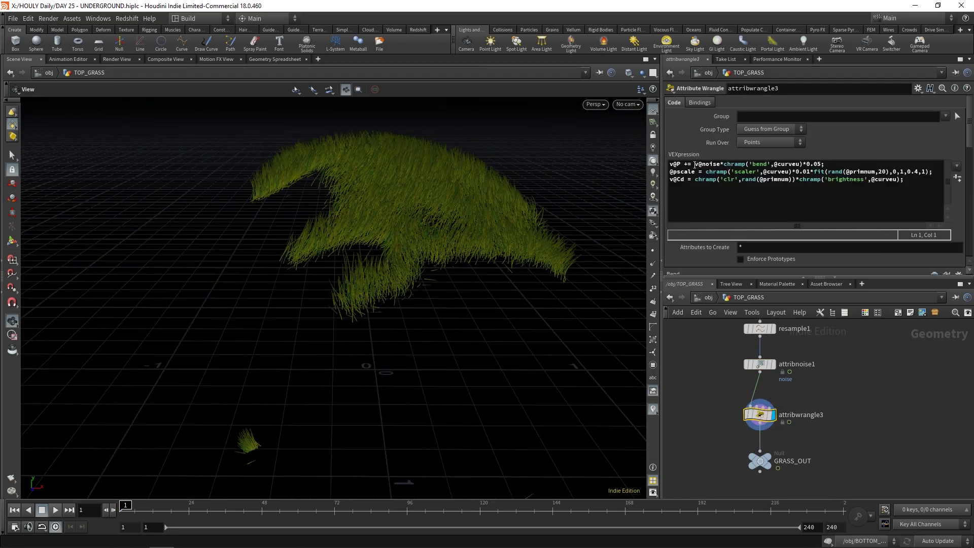
{"action": "left_click", "coordinate": [695, 164]}
{"action": "left_click_drag", "start_coordinate": [670, 164], "coordinate": [720, 161]}
{"action": "left_click", "coordinate": [738, 165]}
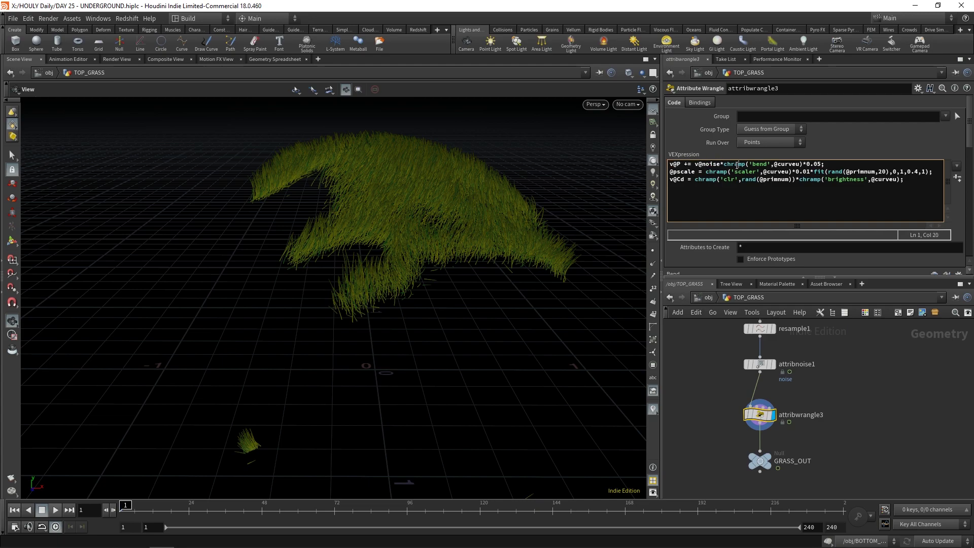
{"action": "left_click_drag", "start_coordinate": [725, 164], "coordinate": [787, 165]}
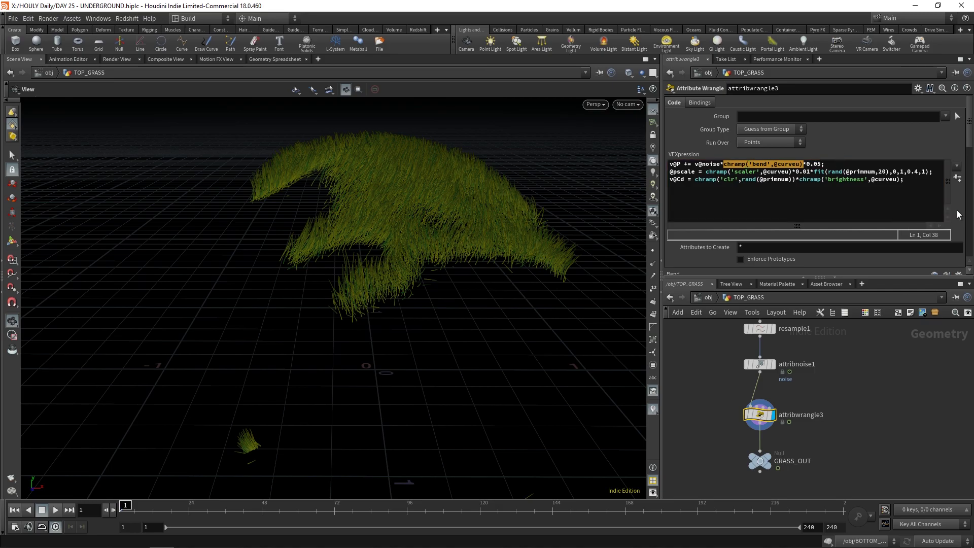
- Review attribwrangle3's Bend ramp and examine the curved grass blades close up
{"action": "scroll", "coordinate": [896, 226], "scroll_direction": "down", "scroll_amount": 5}
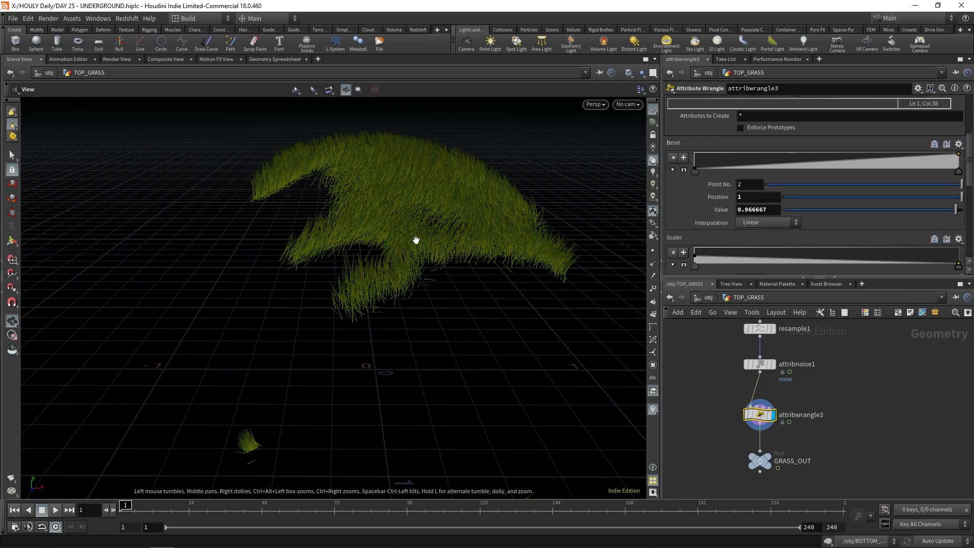
{"action": "left_click_drag", "start_coordinate": [416, 239], "coordinate": [344, 209]}
{"action": "right_click_drag", "start_coordinate": [343, 209], "coordinate": [278, 290]}
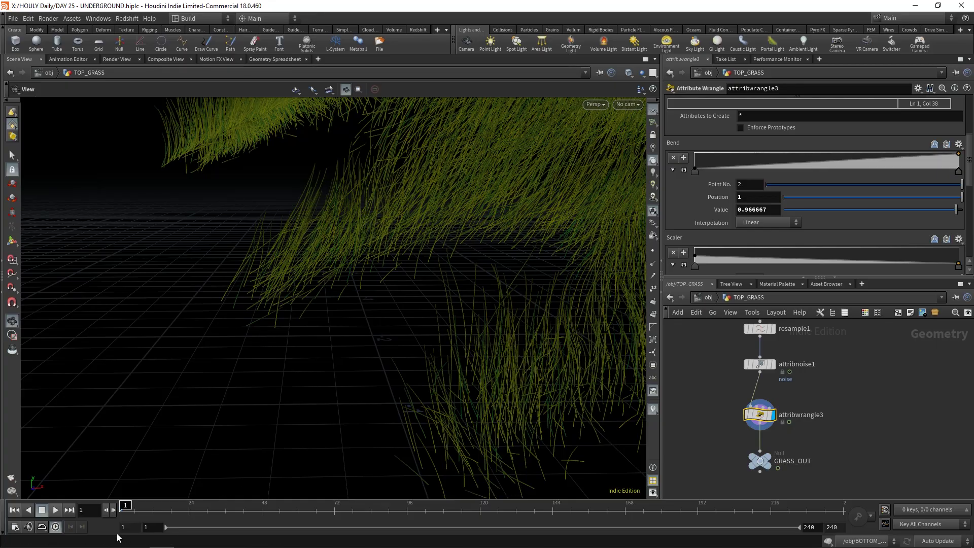
- Advance to frame 96 and review attribnoise1's noise range, Pulse Duration and Element Size against the bent grass
{"action": "left_click_drag", "start_coordinate": [122, 507], "coordinate": [407, 493]}
{"action": "left_click", "coordinate": [761, 365]}
{"action": "right_click_drag", "start_coordinate": [330, 294], "coordinate": [401, 236]}
{"action": "left_click_drag", "start_coordinate": [401, 236], "coordinate": [479, 224]}
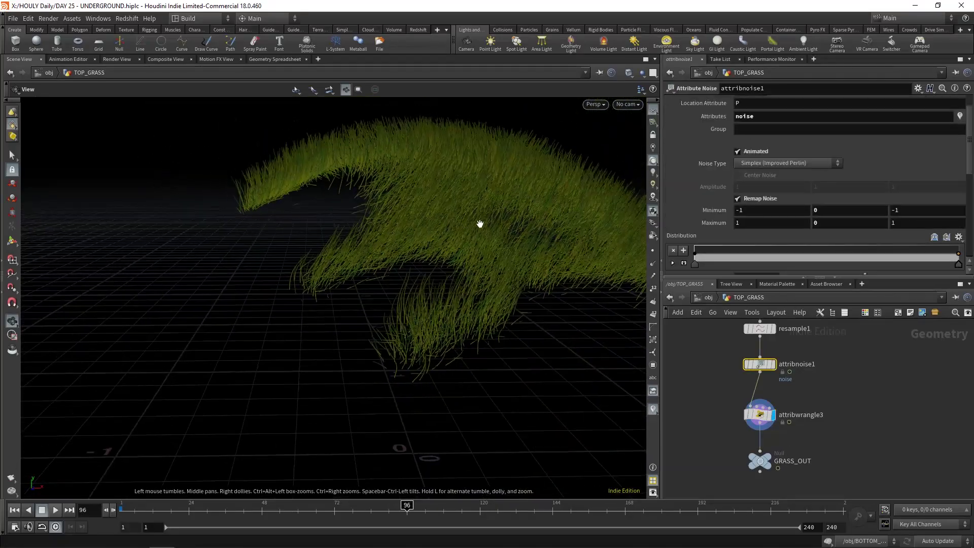
{"action": "scroll", "coordinate": [747, 118], "scroll_direction": "up", "scroll_amount": 2}
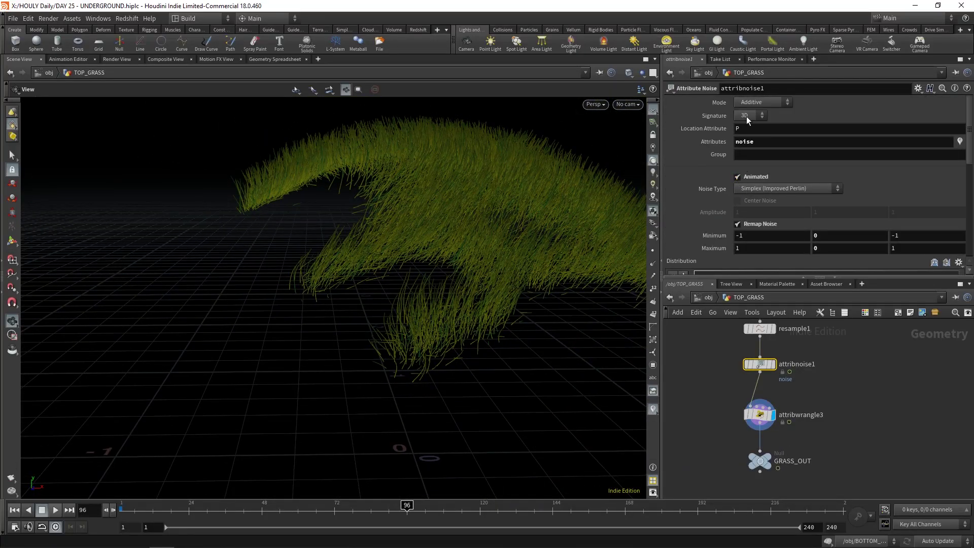
{"action": "scroll", "coordinate": [719, 214], "scroll_direction": "down", "scroll_amount": 5}
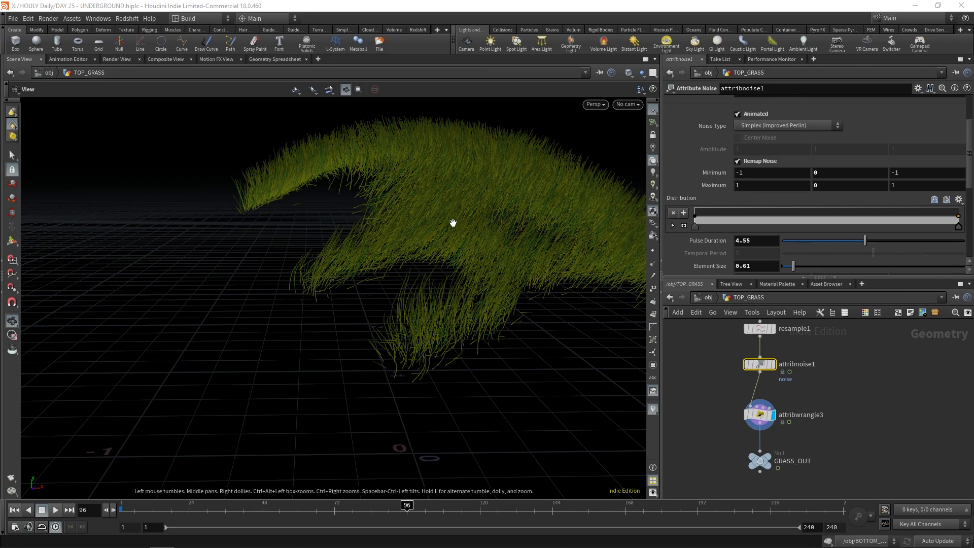
{"action": "left_click_drag", "start_coordinate": [452, 222], "coordinate": [557, 214]}
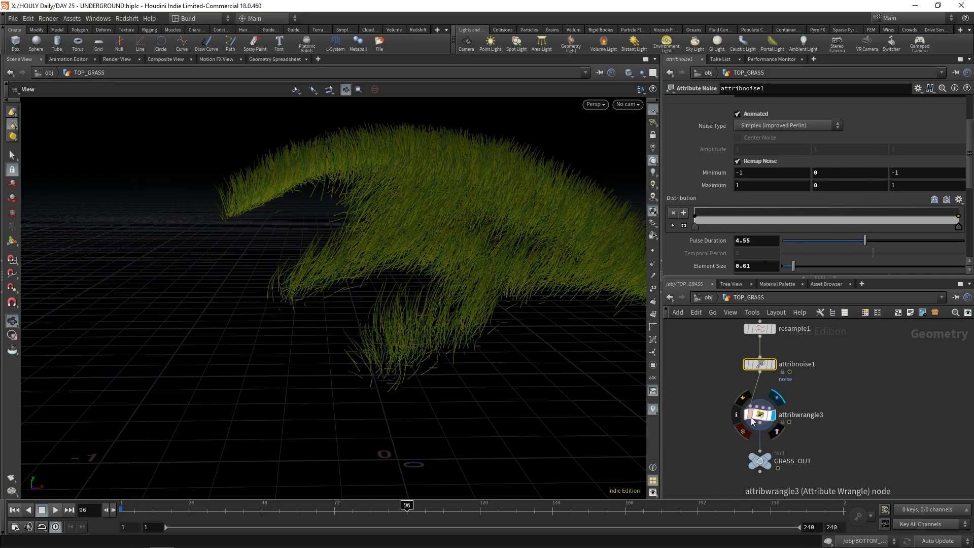
- Return to frame 1 and review TOP_GRASS's Redshift strand rendering settings at object level
{"action": "left_click_drag", "start_coordinate": [167, 509], "coordinate": [121, 509]}
{"action": "key", "text": "u"}
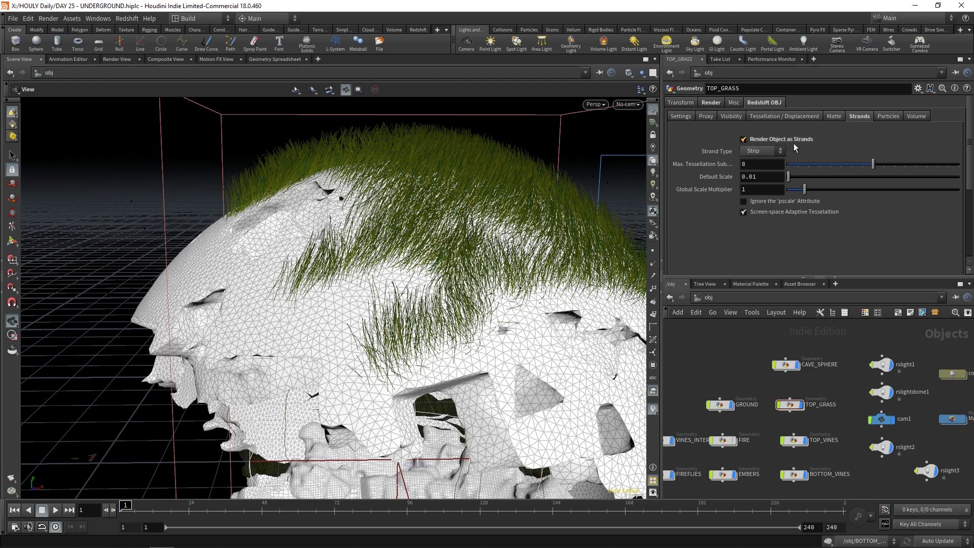
- Open the BOTTOM_VINES network and examine its output around the lower part of the cave sphere
{"action": "middle_click_drag", "start_coordinate": [794, 486], "coordinate": [810, 403]}
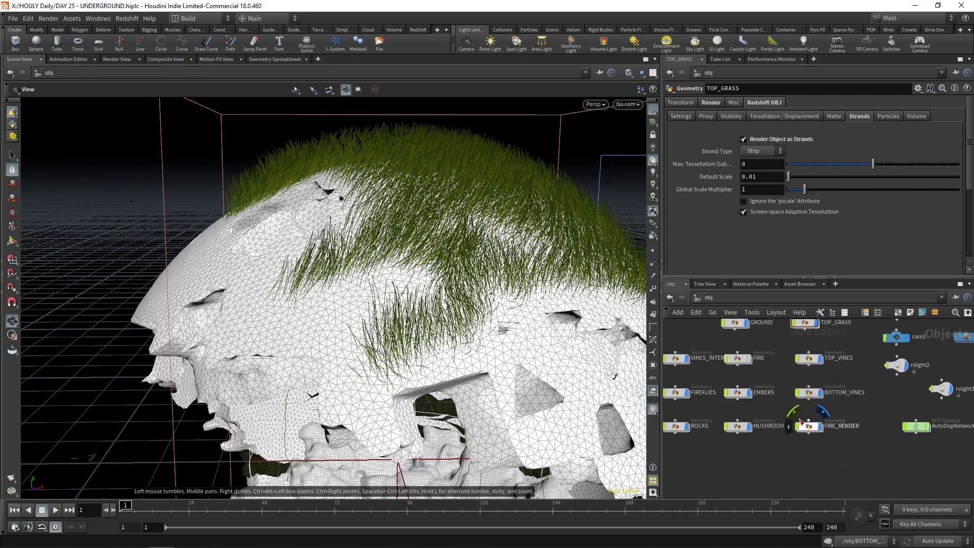
{"action": "double_click", "coordinate": [809, 394]}
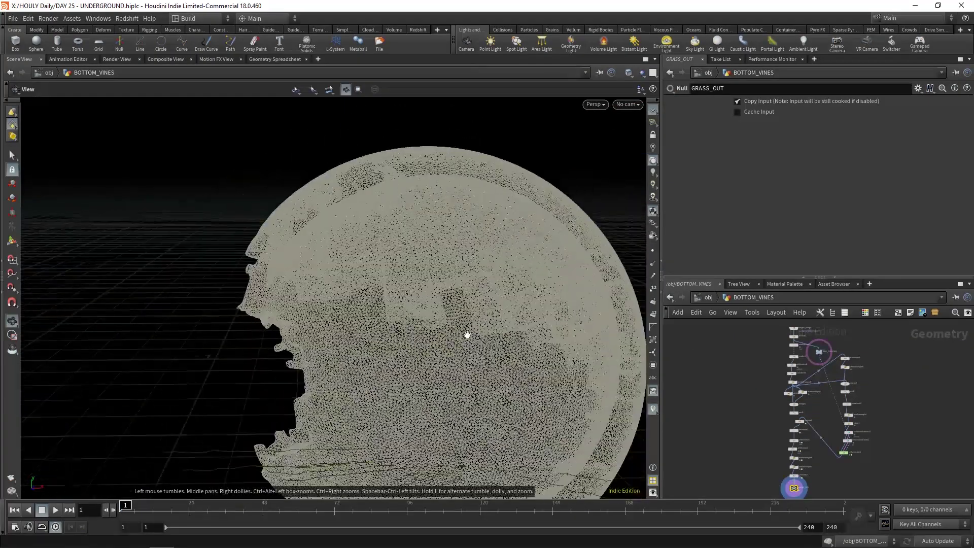
{"action": "scroll", "coordinate": [464, 336], "scroll_direction": "down", "scroll_amount": 3}
{"action": "middle_click_drag", "start_coordinate": [458, 381], "coordinate": [454, 335]}
{"action": "scroll", "coordinate": [454, 335], "scroll_direction": "up", "scroll_amount": 4}
{"action": "left_click_drag", "start_coordinate": [454, 335], "coordinate": [479, 418]}
{"action": "scroll", "coordinate": [800, 377], "scroll_direction": "up", "scroll_amount": 7}
- Review attribpaint1's mask painting settings and display the points scattered by scatter1
{"action": "middle_click_drag", "start_coordinate": [806, 345], "coordinate": [783, 428]}
{"action": "scroll", "coordinate": [783, 429], "scroll_direction": "down", "scroll_amount": 2}
{"action": "left_click", "coordinate": [731, 382]}
{"action": "left_click", "coordinate": [731, 417]}
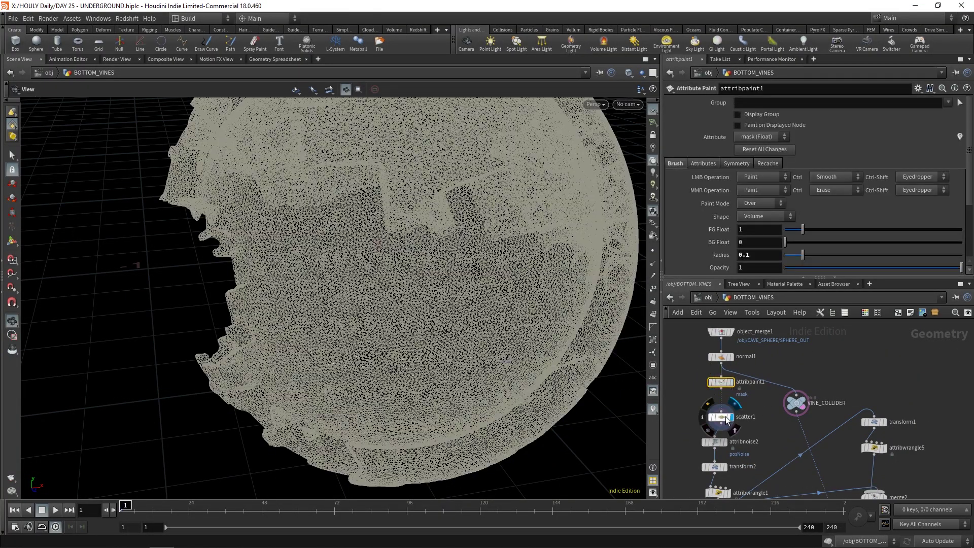
{"action": "left_click", "coordinate": [725, 419]}
{"action": "scroll", "coordinate": [370, 327], "scroll_direction": "down", "scroll_amount": 3}
{"action": "left_click_drag", "start_coordinate": [370, 326], "coordinate": [513, 284]}
- Review merge2's input operators and display the straight vine guide lines through to resample2
{"action": "scroll", "coordinate": [513, 285], "scroll_direction": "down", "scroll_amount": 3}
{"action": "middle_click_drag", "start_coordinate": [789, 425], "coordinate": [726, 360]}
{"action": "scroll", "coordinate": [726, 360], "scroll_direction": "down", "scroll_amount": 2}
{"action": "left_click", "coordinate": [806, 420]}
{"action": "left_click", "coordinate": [798, 420]}
{"action": "left_click_drag", "start_coordinate": [439, 332], "coordinate": [398, 335]}
{"action": "left_click", "coordinate": [805, 440]}
{"action": "middle_click_drag", "start_coordinate": [840, 475], "coordinate": [811, 403]}
{"action": "scroll", "coordinate": [811, 403], "scroll_direction": "down", "scroll_amount": 1}
{"action": "scroll", "coordinate": [807, 403], "scroll_direction": "up", "scroll_amount": 3}
{"action": "left_click", "coordinate": [774, 382]}
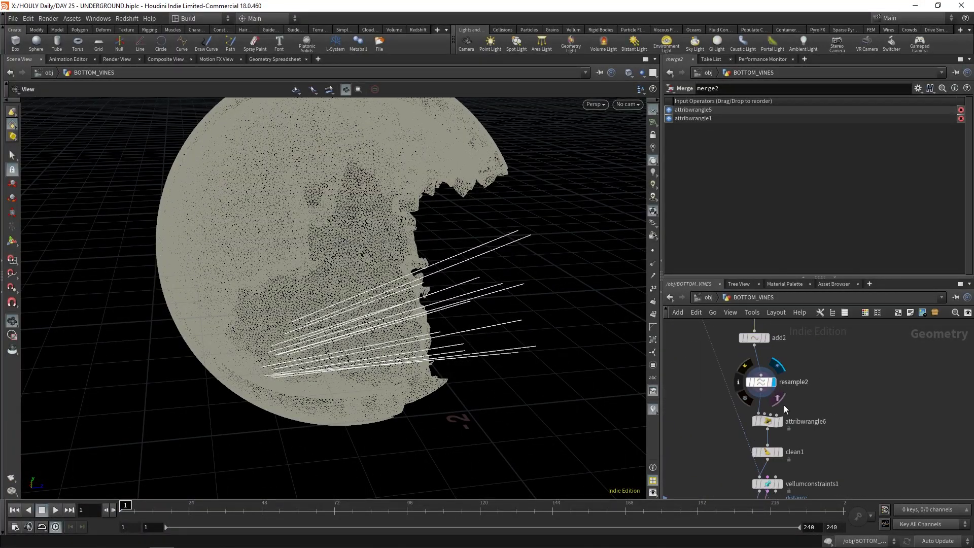
- Display attribwrangle6 and review its VEXpression that puts points into the anchor group based on curveu
{"action": "left_click", "coordinate": [767, 421]}
{"action": "left_click", "coordinate": [780, 421]}
{"action": "left_click_drag", "start_coordinate": [388, 289], "coordinate": [350, 303]}
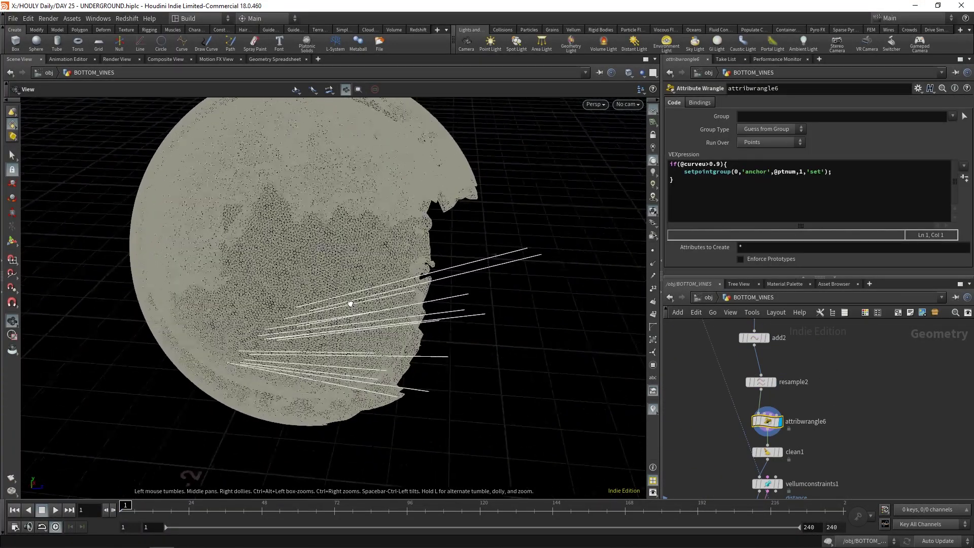
{"action": "left_click_drag", "start_coordinate": [236, 369], "coordinate": [233, 364]}
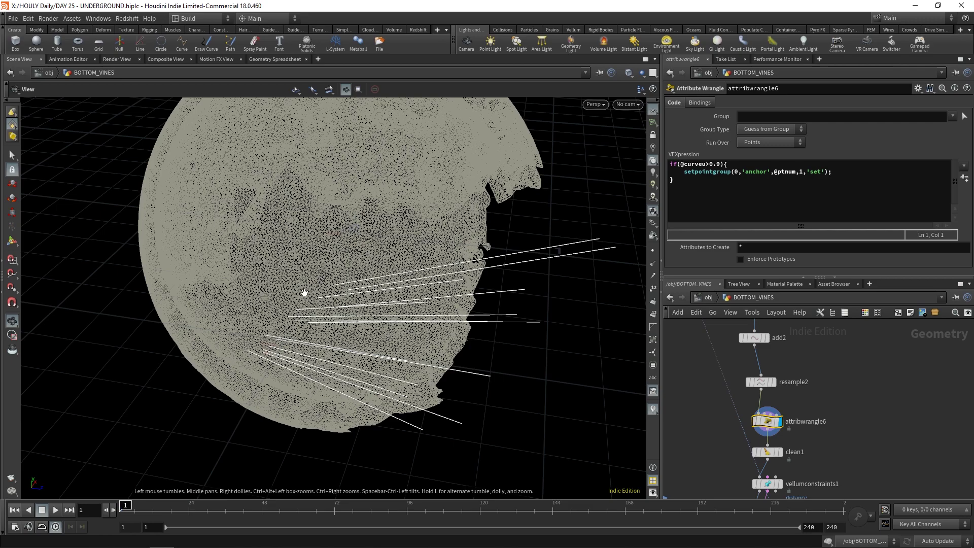
{"action": "middle_click_drag", "start_coordinate": [872, 448], "coordinate": [869, 374]}
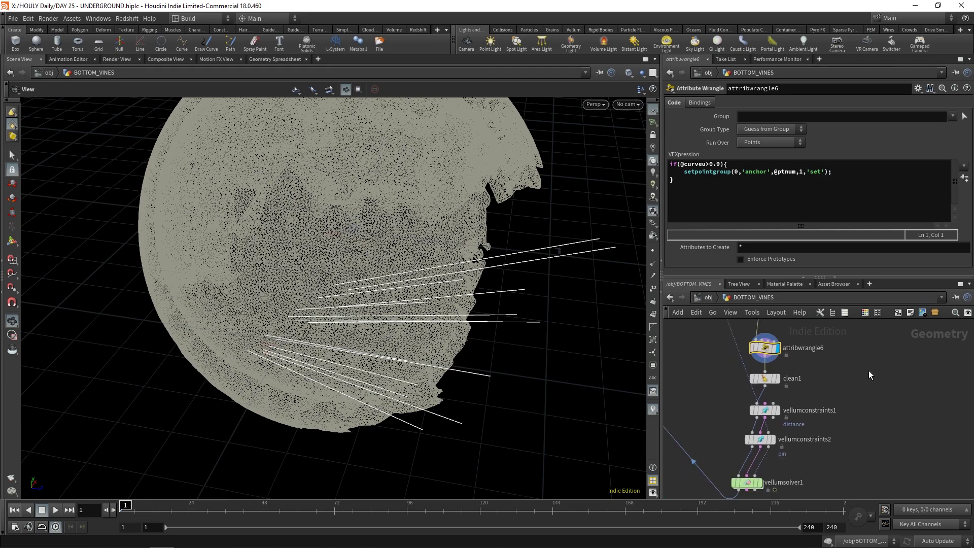
- Review vellumconstraints1's Distance Along Edges thickness and stretch settings, together with the pin constraint in vellumconstraints2
{"action": "left_click", "coordinate": [765, 410]}
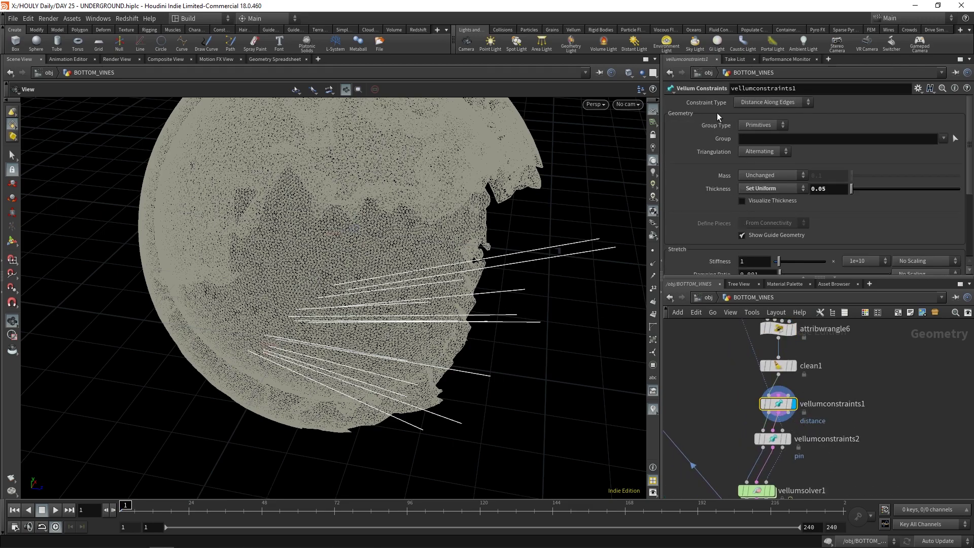
{"action": "scroll", "coordinate": [702, 208], "scroll_direction": "down", "scroll_amount": 2}
{"action": "middle_click_drag", "start_coordinate": [858, 473], "coordinate": [859, 453]}
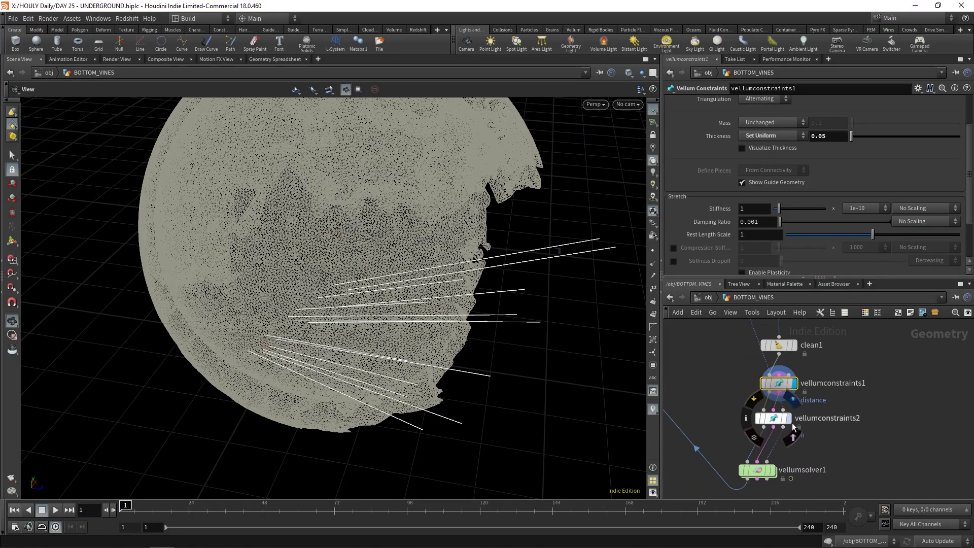
{"action": "left_click", "coordinate": [784, 419]}
{"action": "left_click_drag", "start_coordinate": [351, 345], "coordinate": [472, 340]}
- Review vellumsolver1's Forces settings and the popwind1 noise settings inside it, returning to the BOTTOM_VINES network
{"action": "left_click", "coordinate": [756, 470]}
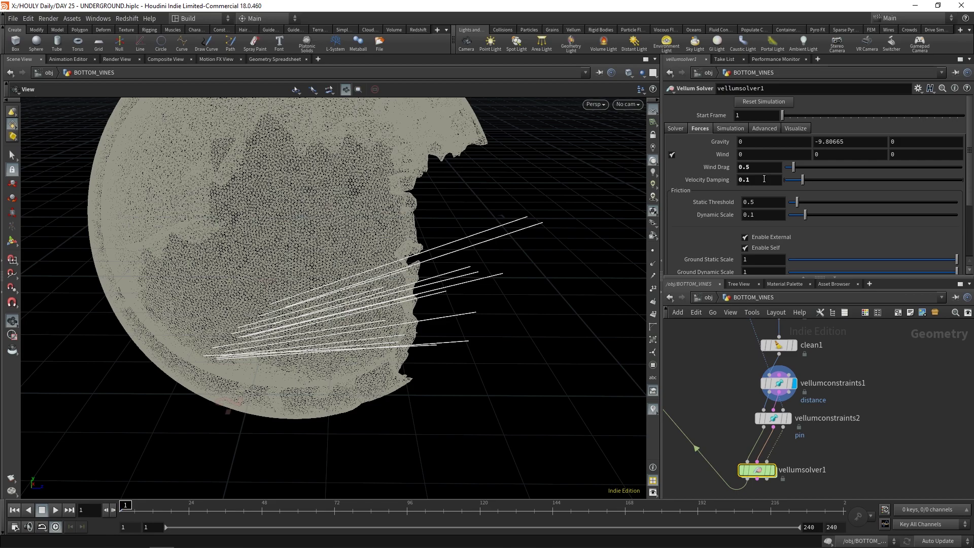
{"action": "double_click", "coordinate": [760, 470]}
{"action": "scroll", "coordinate": [714, 424], "scroll_direction": "up", "scroll_amount": 3}
{"action": "left_click", "coordinate": [714, 425]}
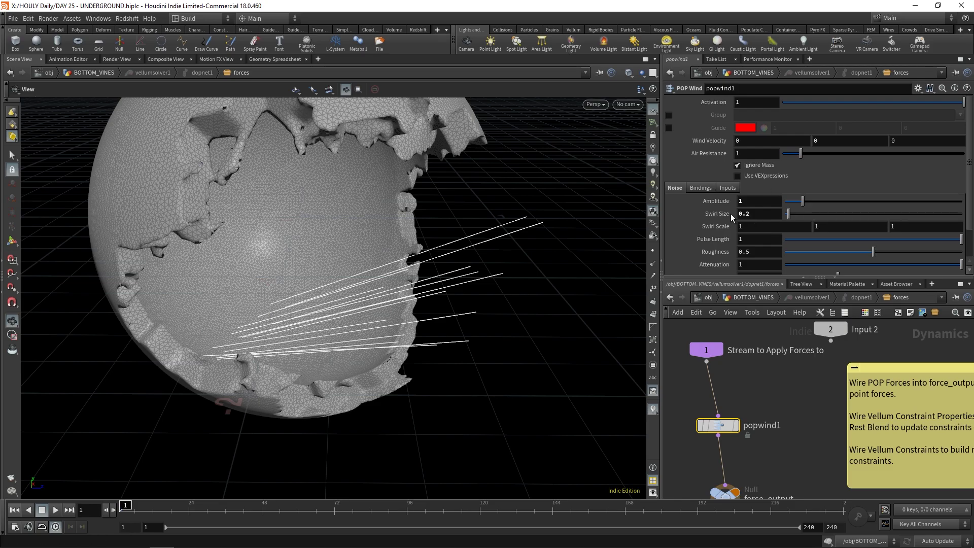
{"action": "left_click", "coordinate": [766, 73]}
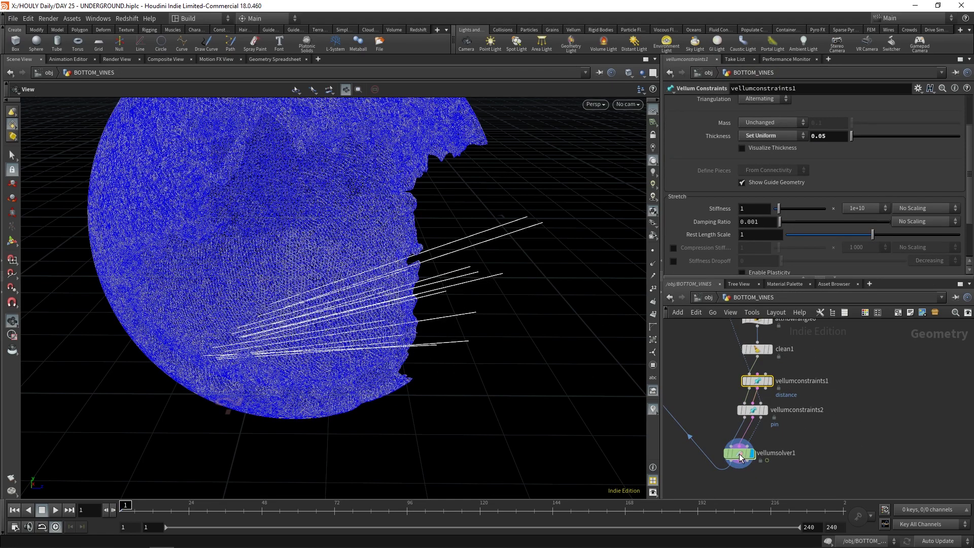
- Display vellumsolver1 and play the vine simulation up to frame 27
{"action": "left_click", "coordinate": [739, 454]}
{"action": "left_click", "coordinate": [54, 510]}
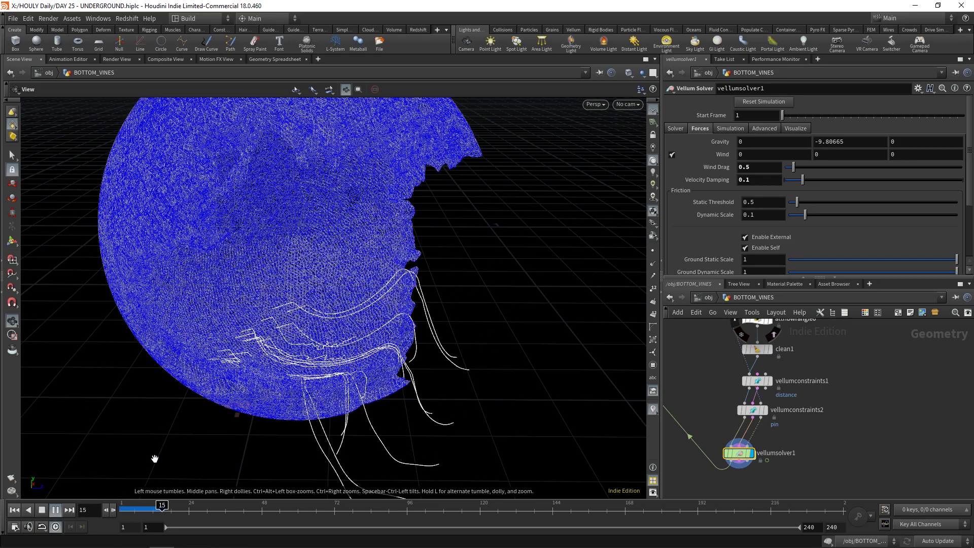
{"action": "left_click", "coordinate": [42, 510]}
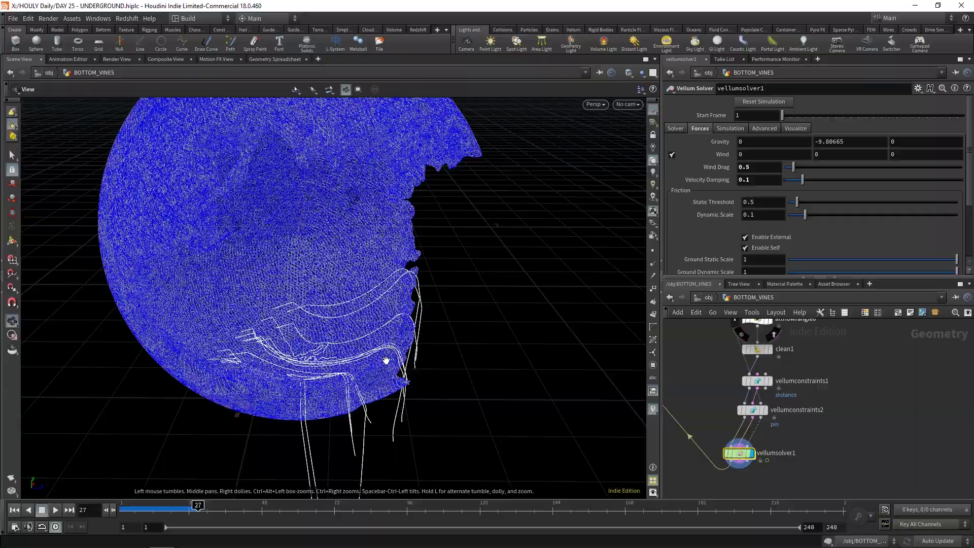
- Examine the simulated vines draping over the cave rim and review vellumconstraints1's Set Uniform thickness option
{"action": "left_click_drag", "start_coordinate": [387, 353], "coordinate": [528, 311]}
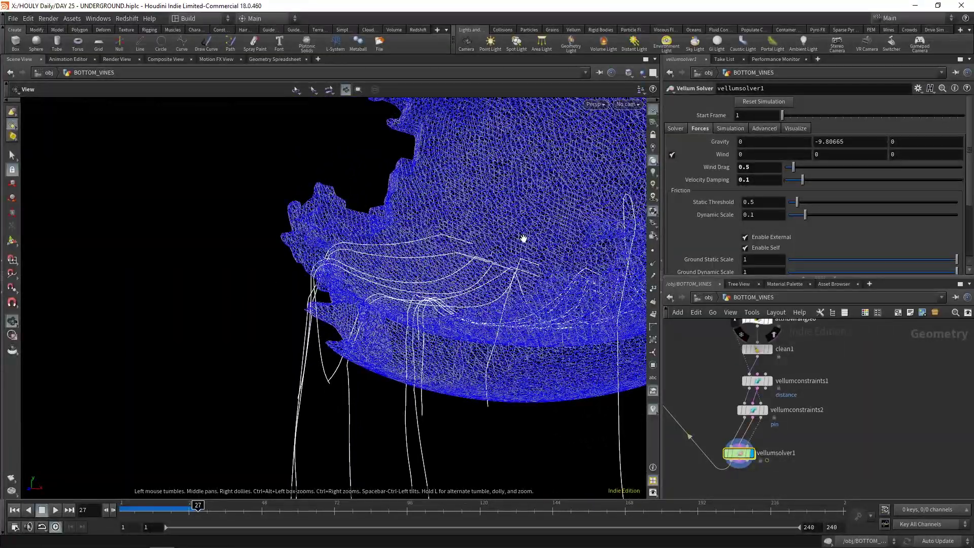
{"action": "mouse_move", "coordinate": [391, 254]}
{"action": "left_mouse_down"}
{"action": "mouse_move", "coordinate": [386, 274]}
{"action": "mouse_move", "coordinate": [407, 342]}
{"action": "mouse_move", "coordinate": [449, 361]}
{"action": "mouse_move", "coordinate": [420, 348]}
{"action": "mouse_move", "coordinate": [406, 257]}
{"action": "left_mouse_up"}
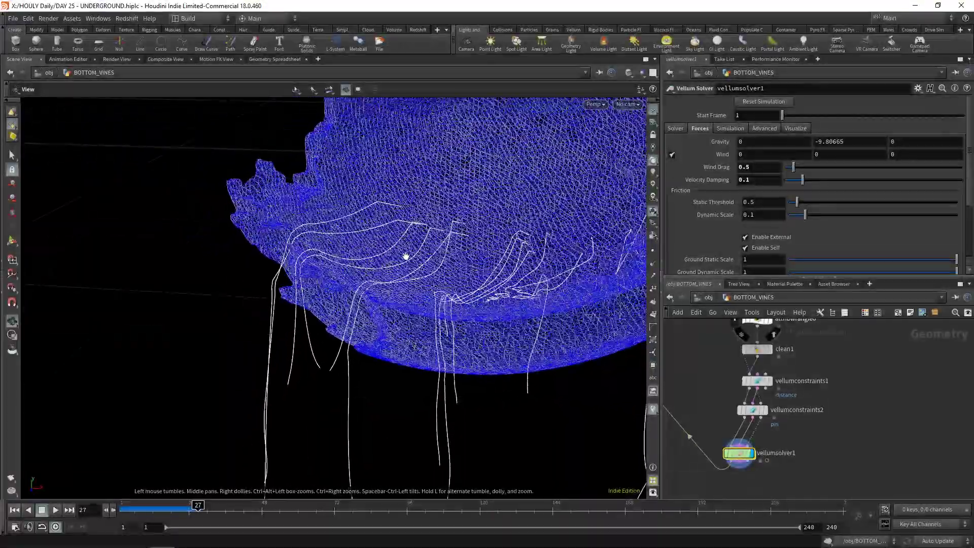
{"action": "left_click_drag", "start_coordinate": [299, 382], "coordinate": [518, 292]}
{"action": "left_click", "coordinate": [764, 384]}
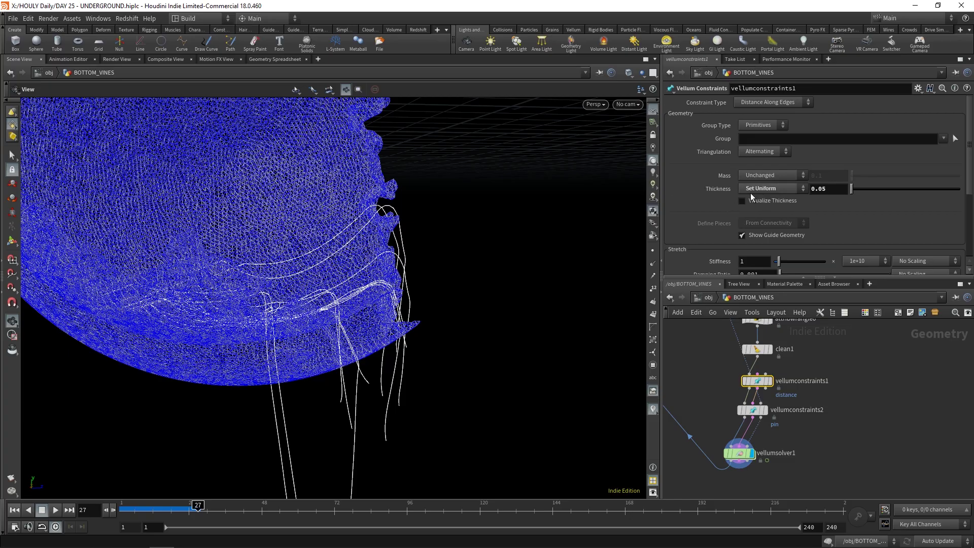
{"action": "left_click", "coordinate": [779, 189]}
{"action": "left_click", "coordinate": [787, 191]}
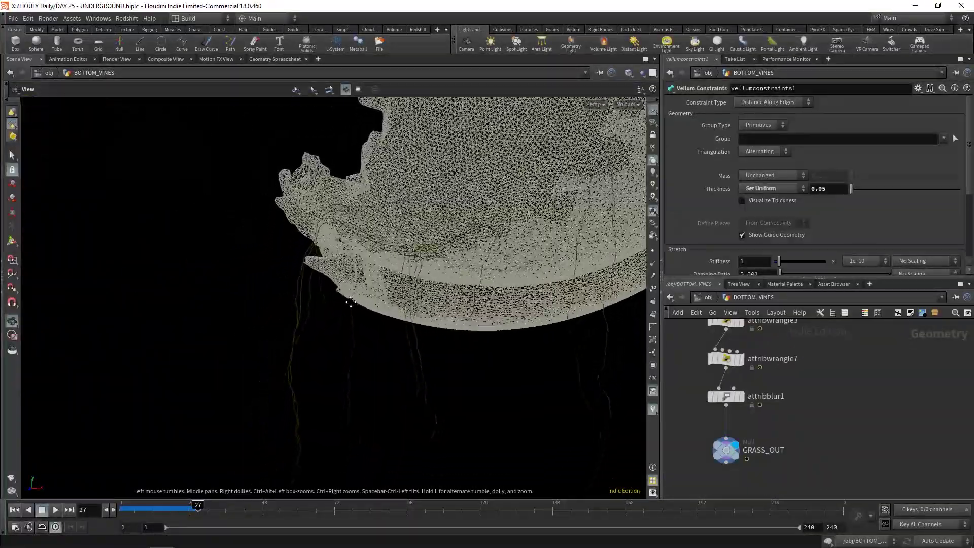
- Examine the finished hanging vines at GRASS_OUT and return to the object level
{"action": "left_click_drag", "start_coordinate": [337, 318], "coordinate": [409, 191]}
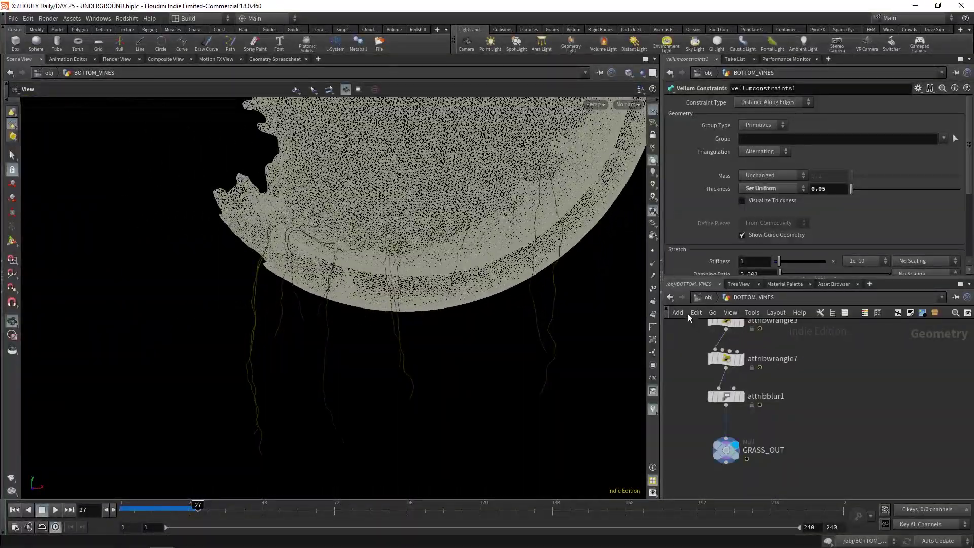
{"action": "key", "text": "u"}
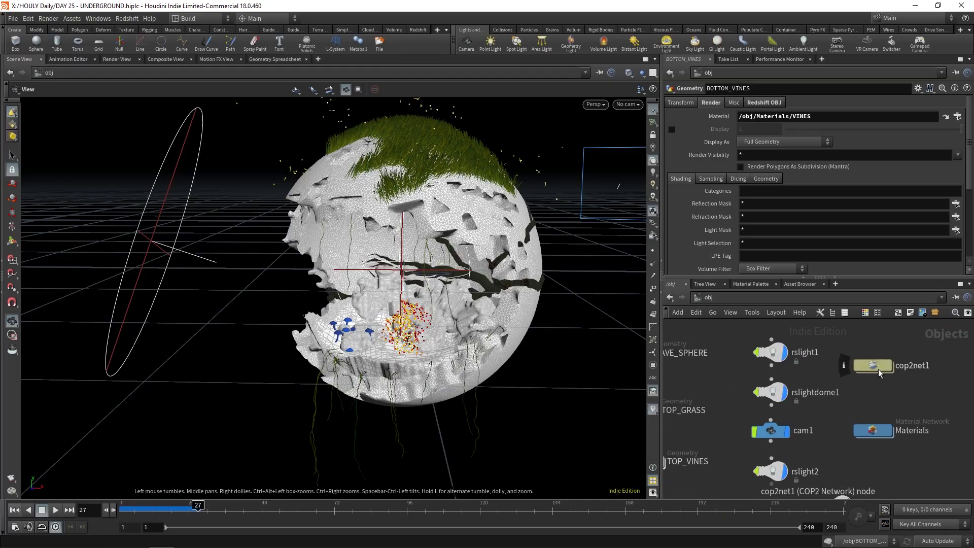
- Open cop2net1 with the Composite View and examine the raw underground.exr render up close and in full
{"action": "double_click", "coordinate": [878, 369]}
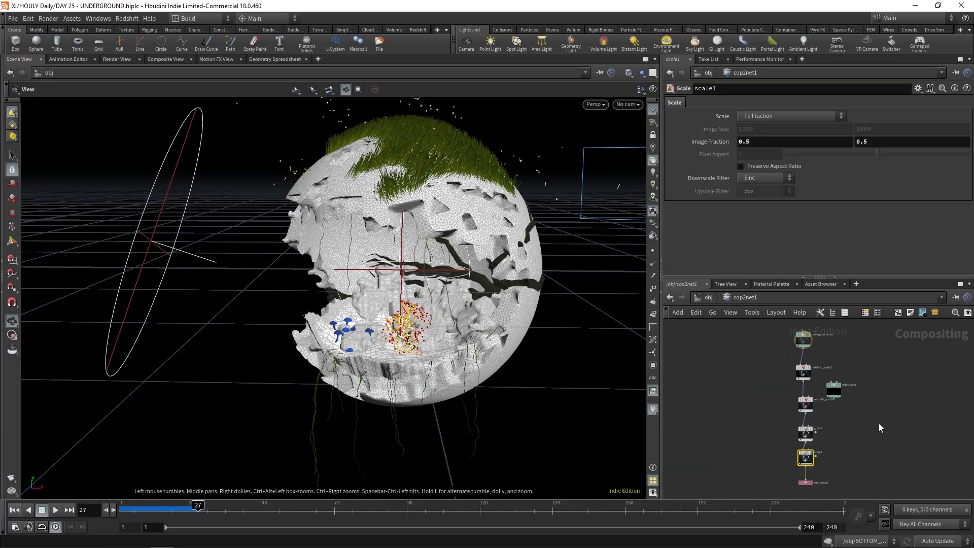
{"action": "left_click", "coordinate": [155, 59]}
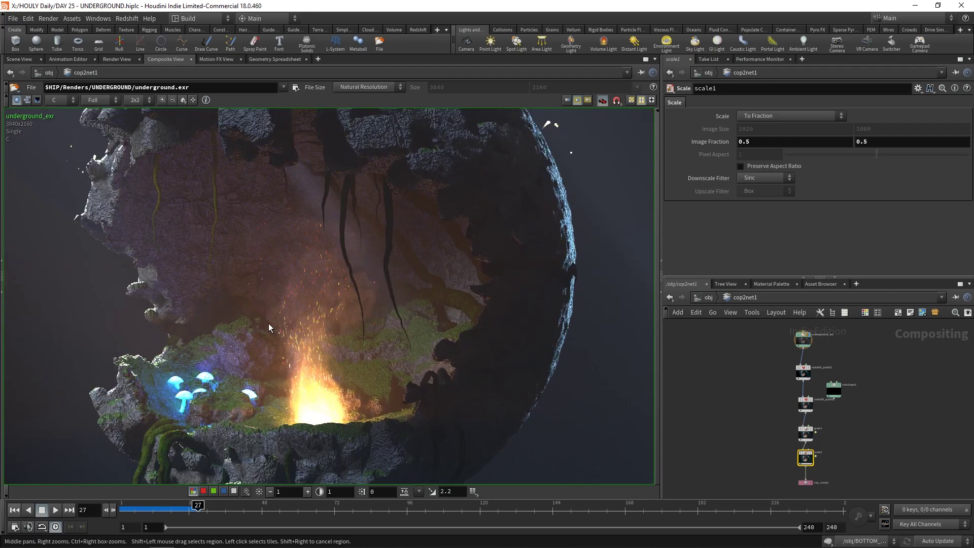
{"action": "scroll", "coordinate": [269, 325], "scroll_direction": "up", "scroll_amount": 2}
{"action": "middle_click_drag", "start_coordinate": [313, 360], "coordinate": [326, 387]}
{"action": "scroll", "coordinate": [373, 275], "scroll_direction": "down", "scroll_amount": 4}
{"action": "scroll", "coordinate": [322, 325], "scroll_direction": "down", "scroll_amount": 3}
{"action": "middle_click_drag", "start_coordinate": [322, 324], "coordinate": [333, 281]}
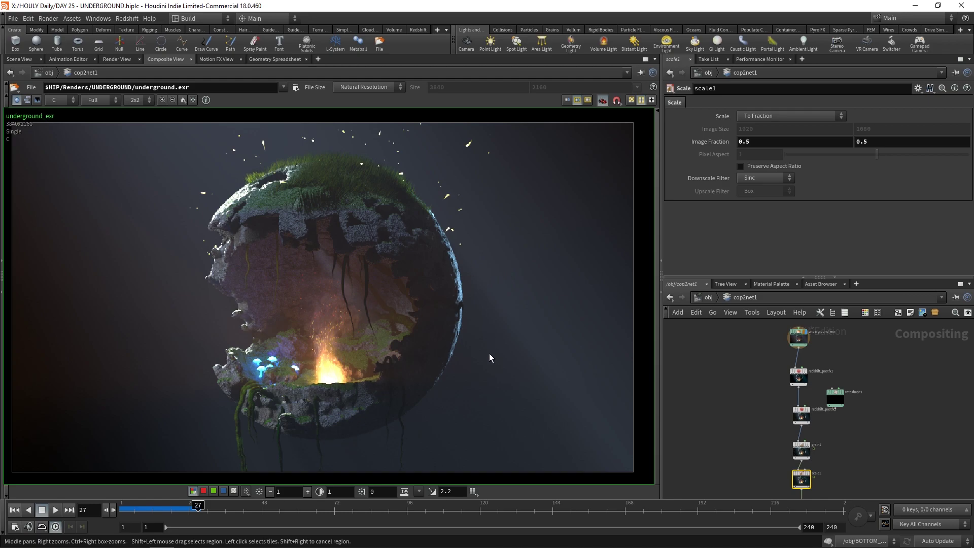
- Display redshift_postfx1 in the compositing network and examine its color grade across the cave, fire and mushrooms
{"action": "scroll", "coordinate": [840, 405], "scroll_direction": "up", "scroll_amount": 4}
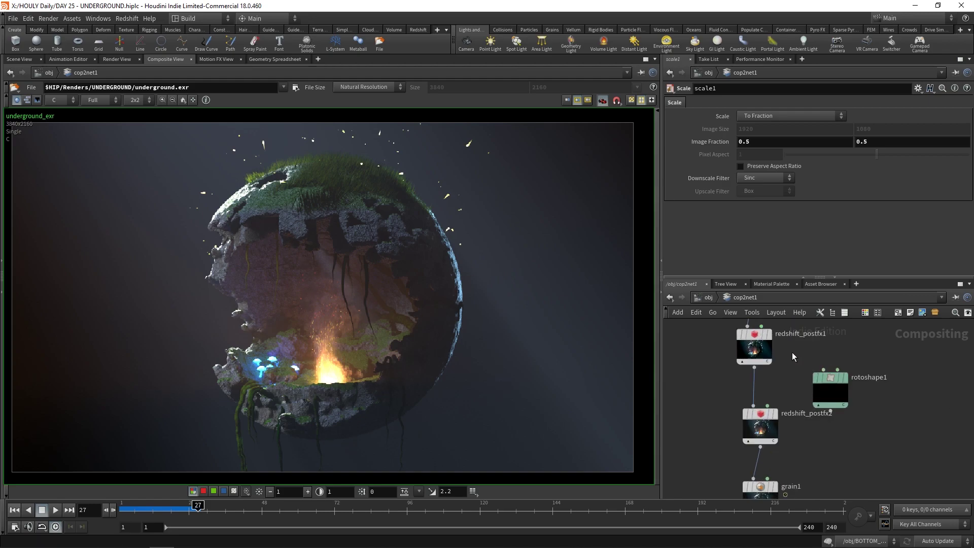
{"action": "left_click", "coordinate": [769, 335]}
{"action": "scroll", "coordinate": [444, 284], "scroll_direction": "down", "scroll_amount": 1}
{"action": "middle_click_drag", "start_coordinate": [440, 282], "coordinate": [444, 295]}
{"action": "scroll", "coordinate": [444, 295], "scroll_direction": "up", "scroll_amount": 3}
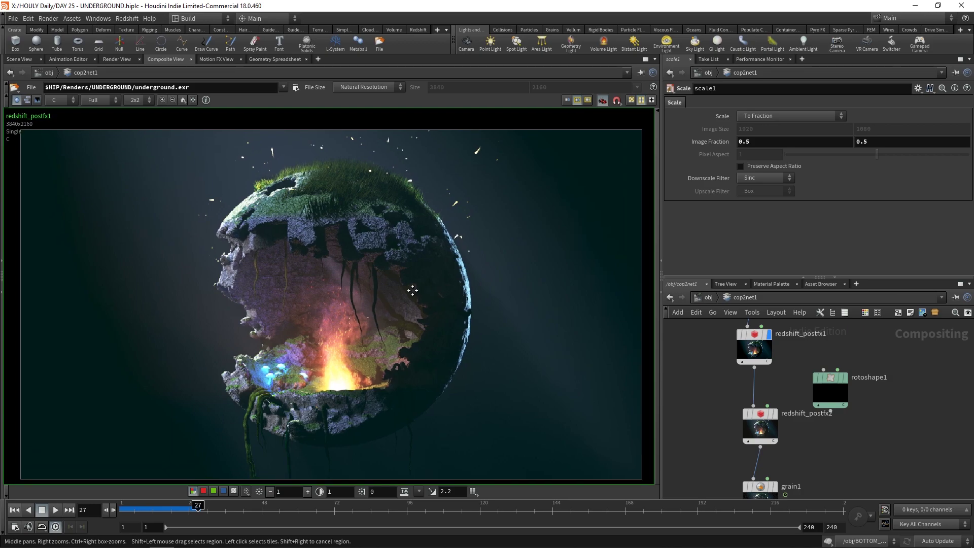
{"action": "scroll", "coordinate": [488, 310], "scroll_direction": "down", "scroll_amount": 1}
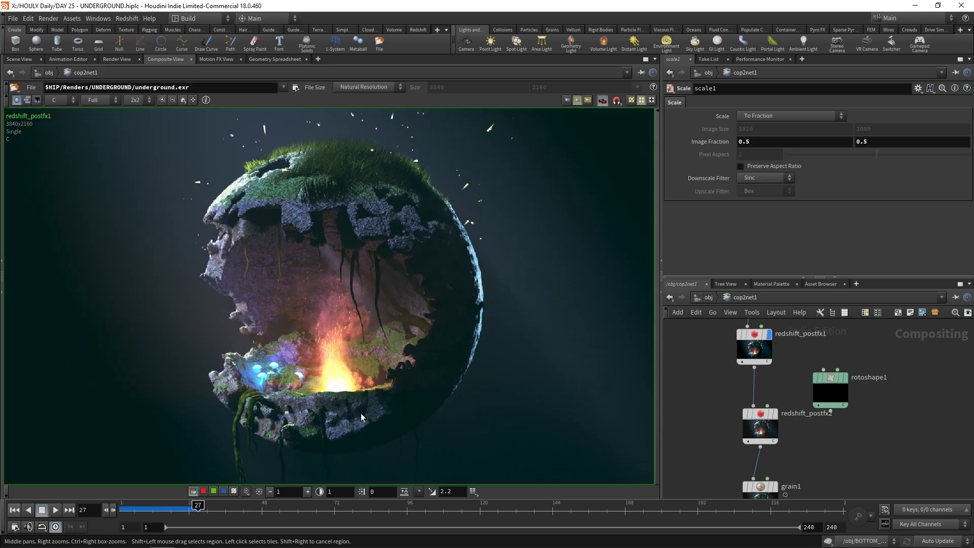
{"action": "scroll", "coordinate": [729, 343], "scroll_direction": "up", "scroll_amount": 2}
{"action": "middle_click_drag", "start_coordinate": [782, 327], "coordinate": [776, 384]}
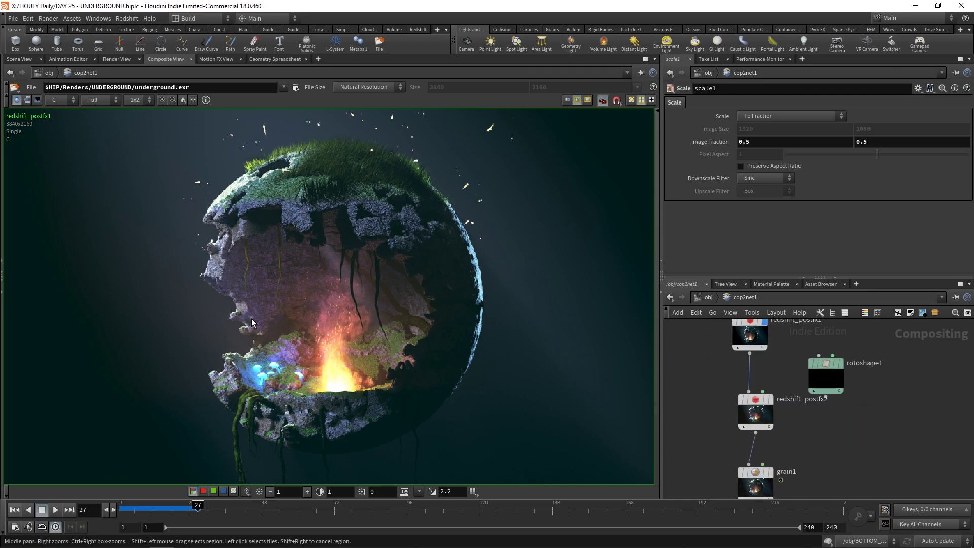
{"action": "middle_click_drag", "start_coordinate": [326, 339], "coordinate": [323, 330]}
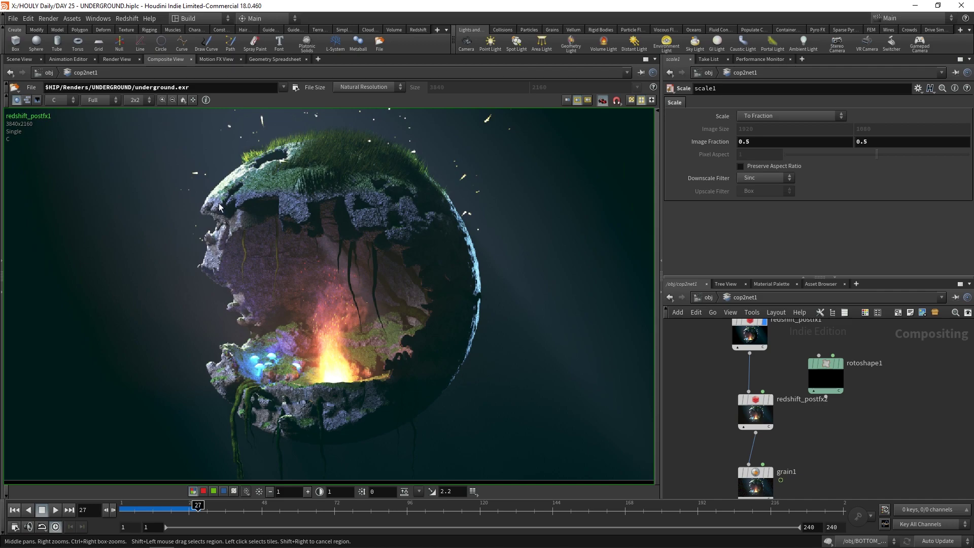
{"action": "scroll", "coordinate": [781, 398], "scroll_direction": "up", "scroll_amount": 2}
- Review redshift_postfx2's PostFX settings and display the composite through grain1 to scale1, framing the whole image
{"action": "left_click", "coordinate": [765, 400]}
{"action": "left_click", "coordinate": [744, 417]}
{"action": "scroll", "coordinate": [761, 406], "scroll_direction": "down", "scroll_amount": 1}
{"action": "middle_click_drag", "start_coordinate": [777, 446], "coordinate": [778, 388]}
{"action": "left_click", "coordinate": [754, 418]}
{"action": "scroll", "coordinate": [742, 426], "scroll_direction": "up", "scroll_amount": 1}
{"action": "left_click", "coordinate": [740, 424]}
{"action": "middle_click_drag", "start_coordinate": [744, 431], "coordinate": [737, 338]}
{"action": "key", "text": "h"}
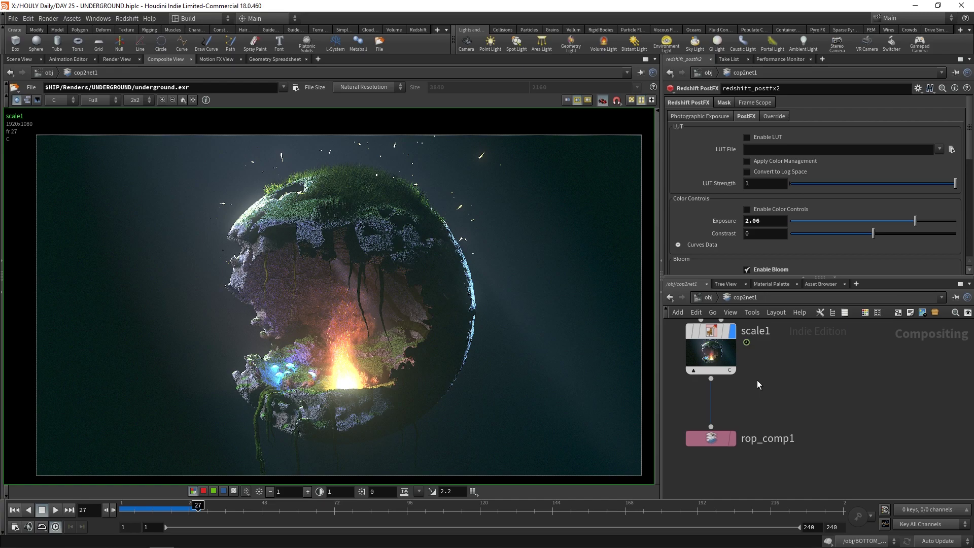
- Examine scale1's final composite, inspecting the cave interior, fire, grassy top and overall framing
{"action": "middle_click_drag", "start_coordinate": [799, 363], "coordinate": [795, 424]}
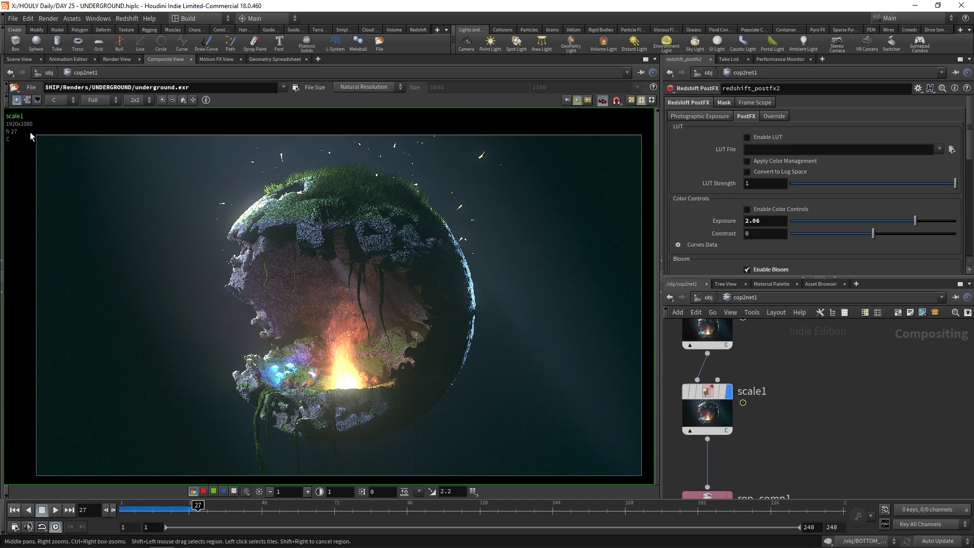
{"action": "middle_click_drag", "start_coordinate": [387, 282], "coordinate": [400, 354]}
{"action": "scroll", "coordinate": [385, 284], "scroll_direction": "up", "scroll_amount": 6}
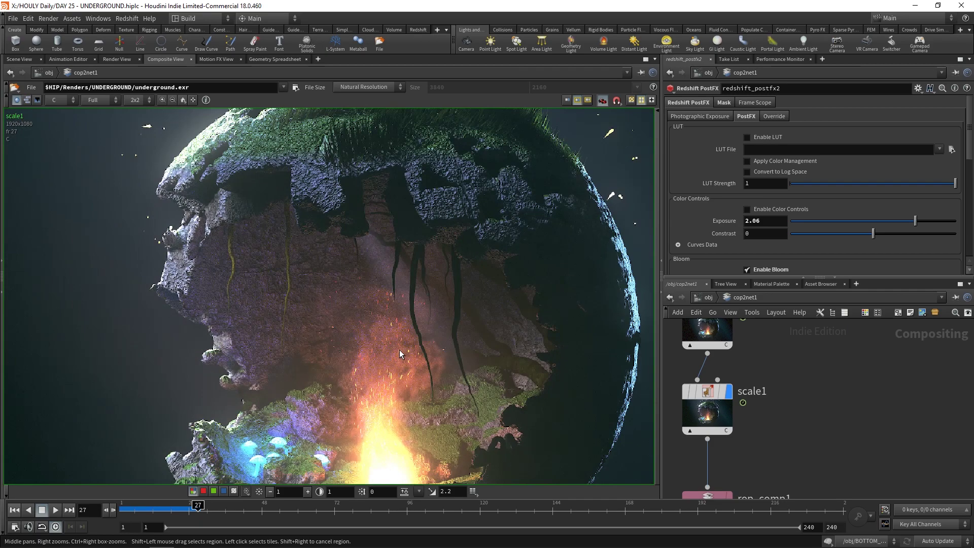
{"action": "scroll", "coordinate": [400, 354], "scroll_direction": "down", "scroll_amount": 4}
{"action": "scroll", "coordinate": [399, 294], "scroll_direction": "up", "scroll_amount": 4}
{"action": "scroll", "coordinate": [400, 294], "scroll_direction": "down", "scroll_amount": 3}
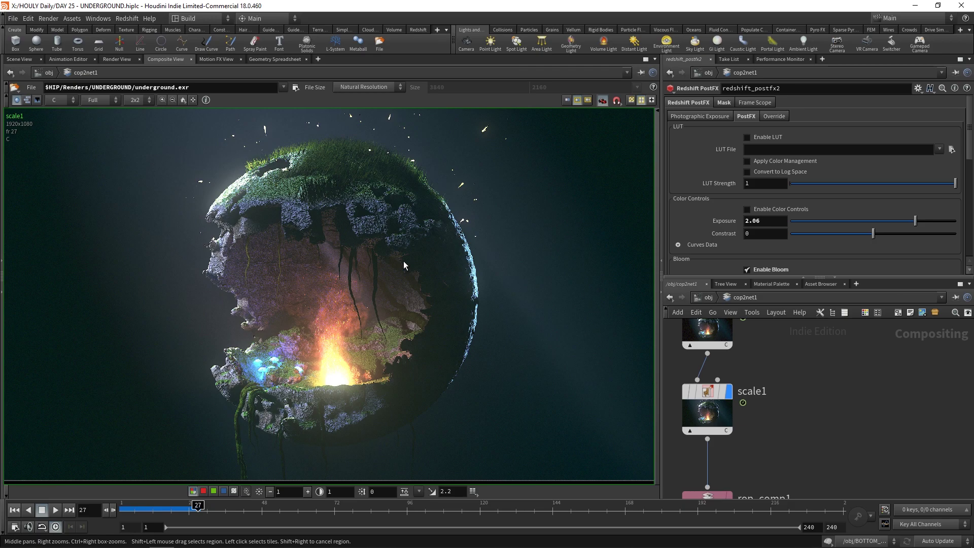
{"action": "scroll", "coordinate": [404, 261], "scroll_direction": "down", "scroll_amount": 2}
{"action": "scroll", "coordinate": [347, 237], "scroll_direction": "up", "scroll_amount": 6}
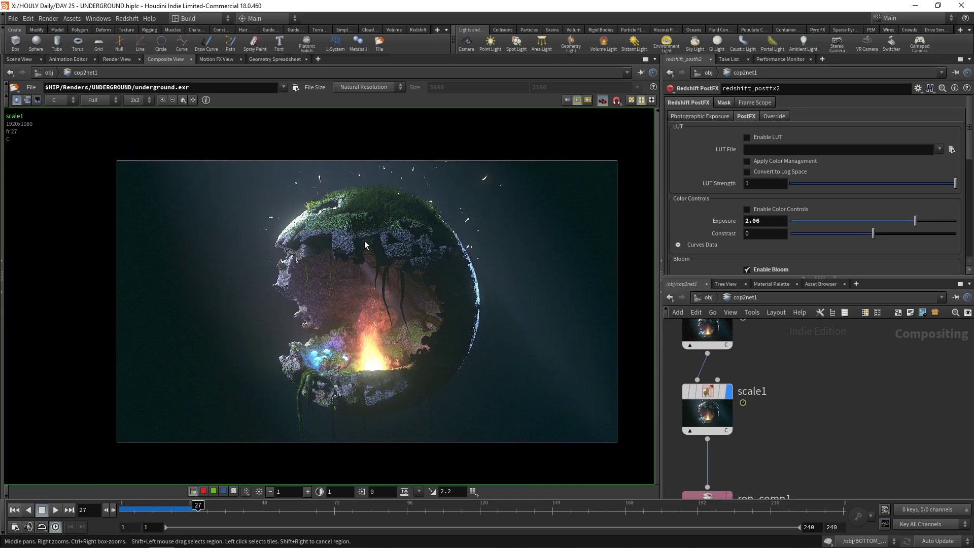
{"action": "middle_click_drag", "start_coordinate": [360, 386], "coordinate": [324, 162]}
{"action": "scroll", "coordinate": [345, 284], "scroll_direction": "down", "scroll_amount": 2}
{"action": "middle_click_drag", "start_coordinate": [396, 152], "coordinate": [372, 342]}
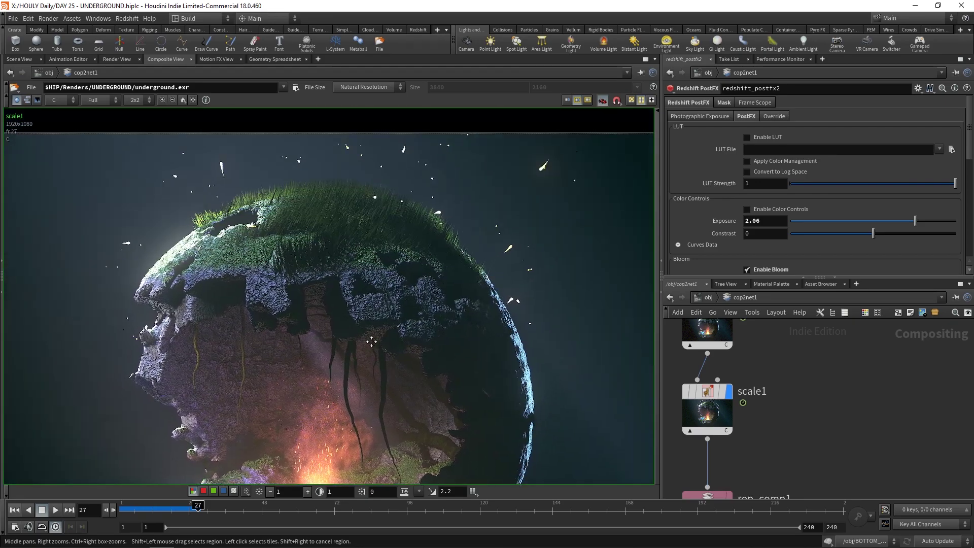
{"action": "middle_click_drag", "start_coordinate": [295, 239], "coordinate": [324, 287]}
{"action": "scroll", "coordinate": [324, 286], "scroll_direction": "down", "scroll_amount": 5}
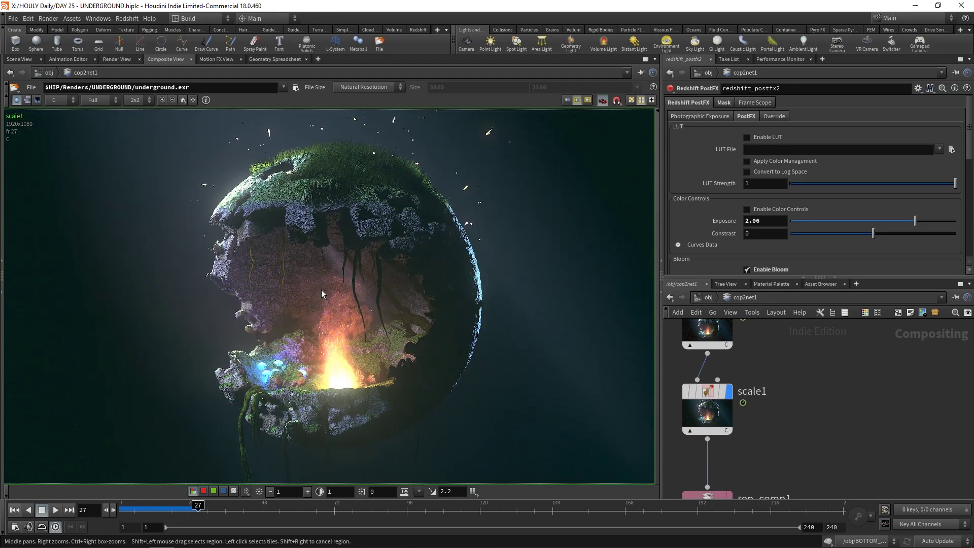